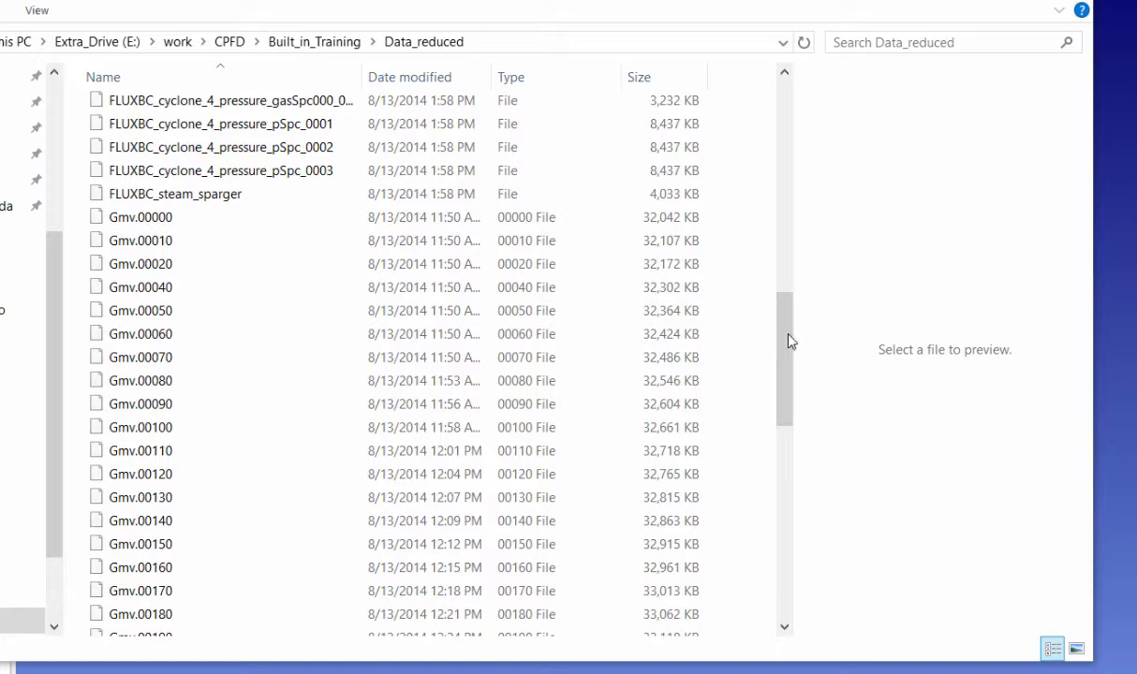
Load the Gmv.00000 file from the Data_reduced folder into EnSight and dismiss the file browser and welcome window
drag(790, 335, 789, 325)
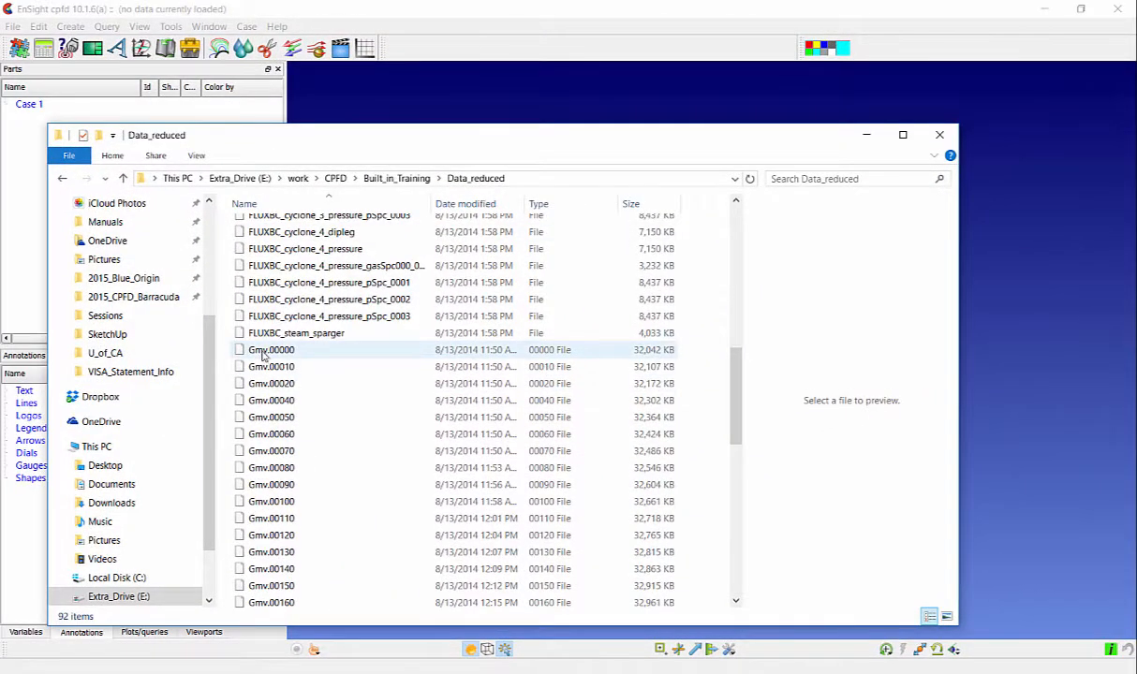
drag(264, 354, 1016, 284)
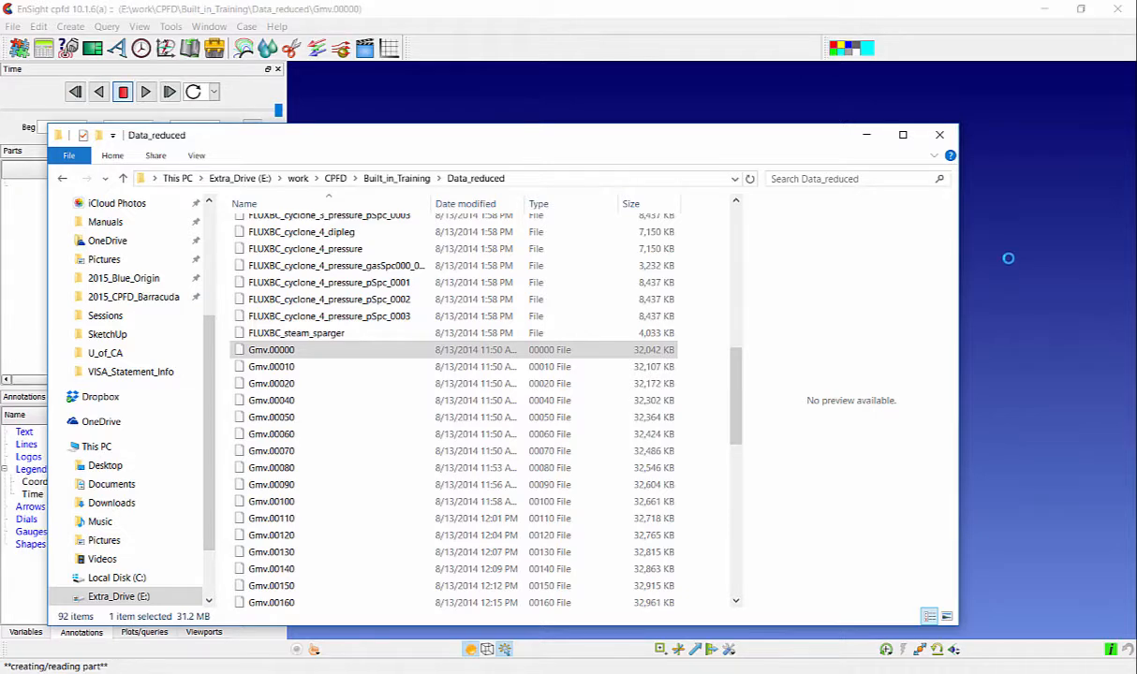
click(869, 139)
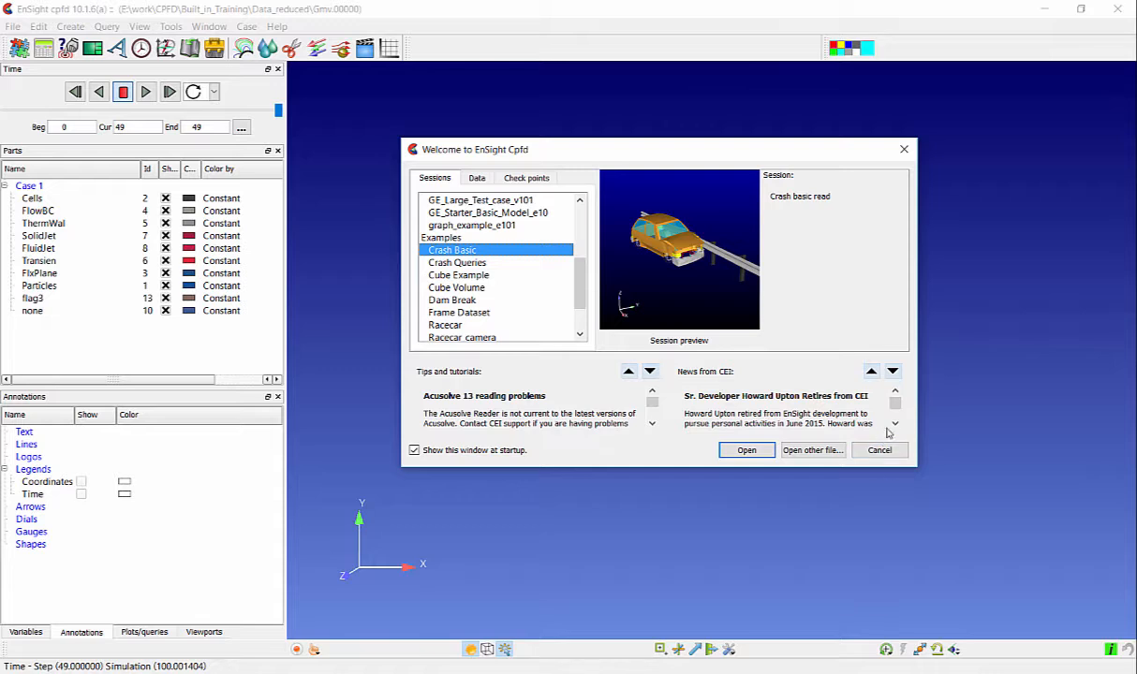
click(904, 149)
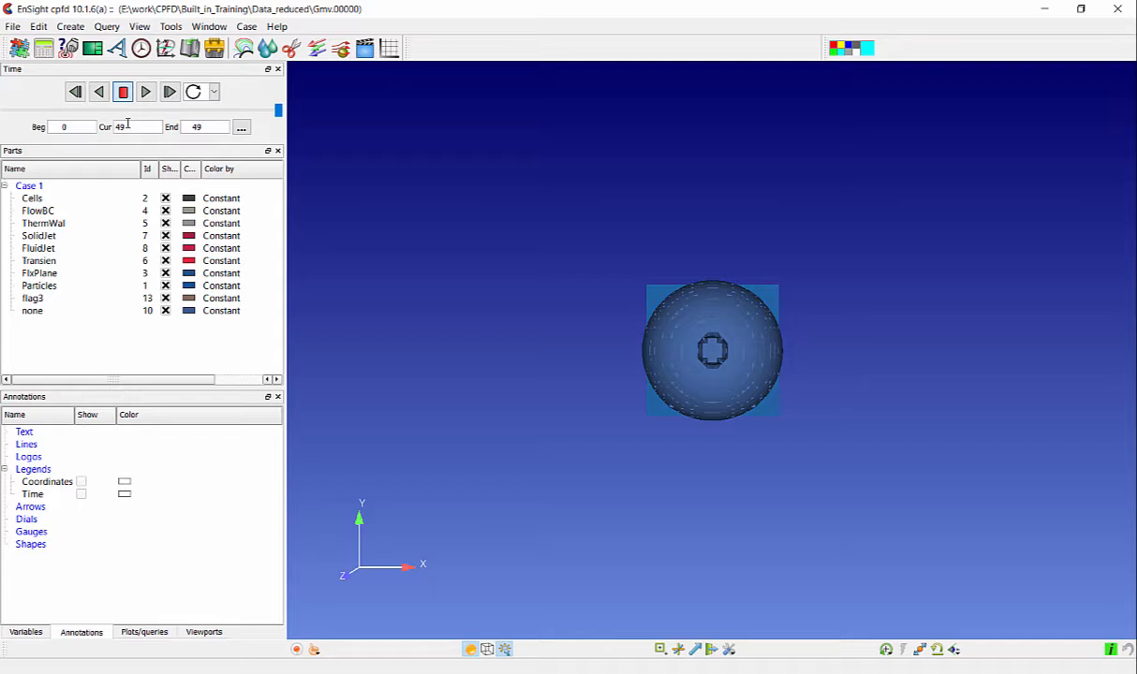
Review the current time step and the dataset's available scalar, vector and constant variables
drag(116, 126, 130, 131)
key(Return)
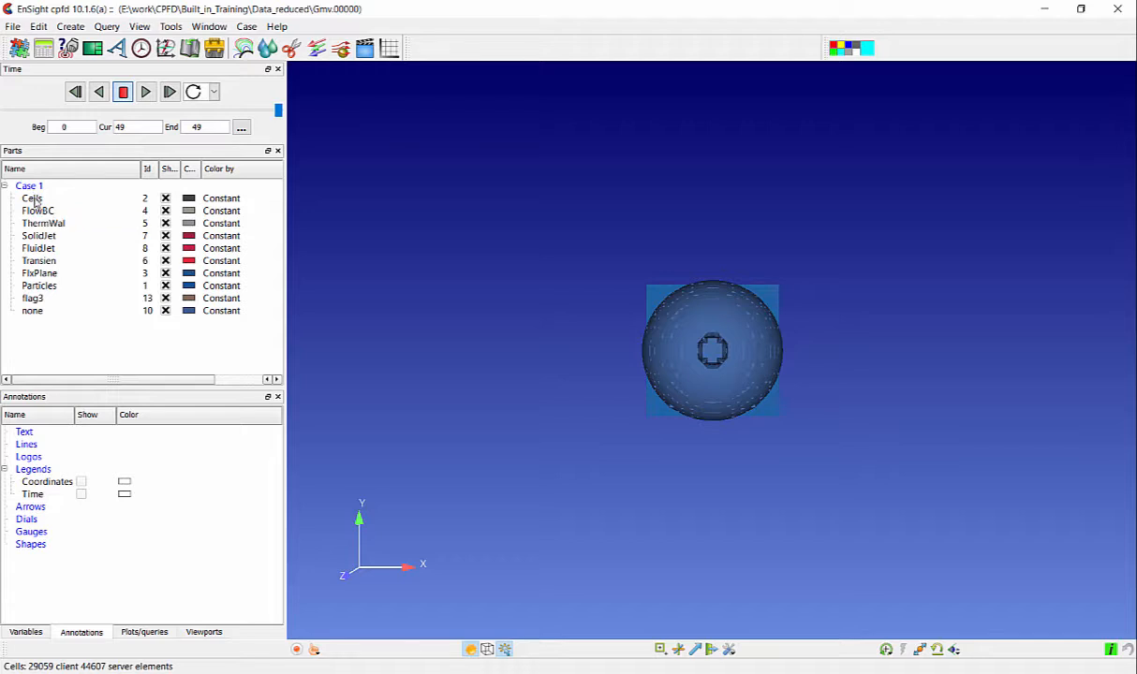
click(26, 633)
click(10, 469)
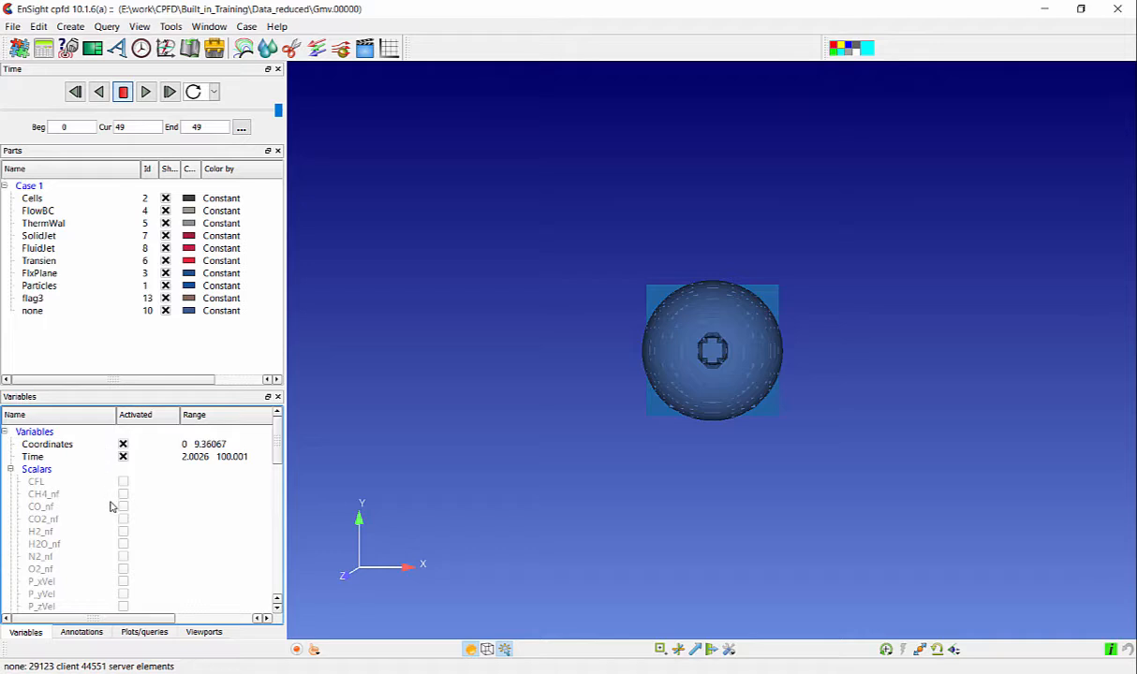
scroll(110, 506, down, 10)
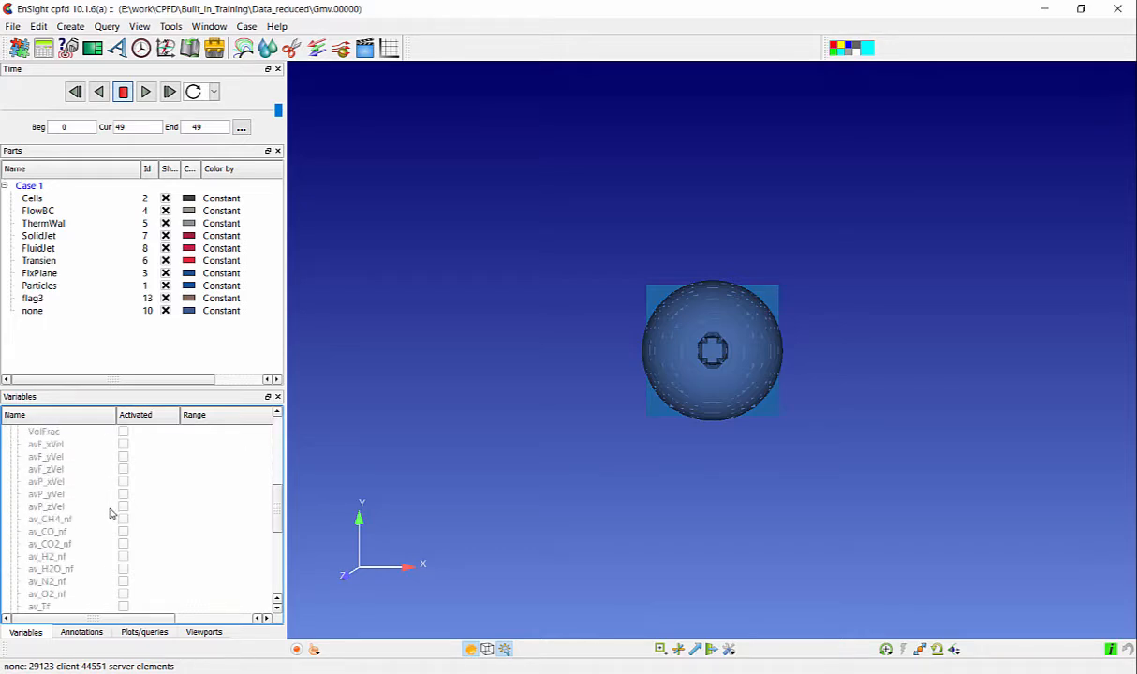
scroll(110, 516, down, 8)
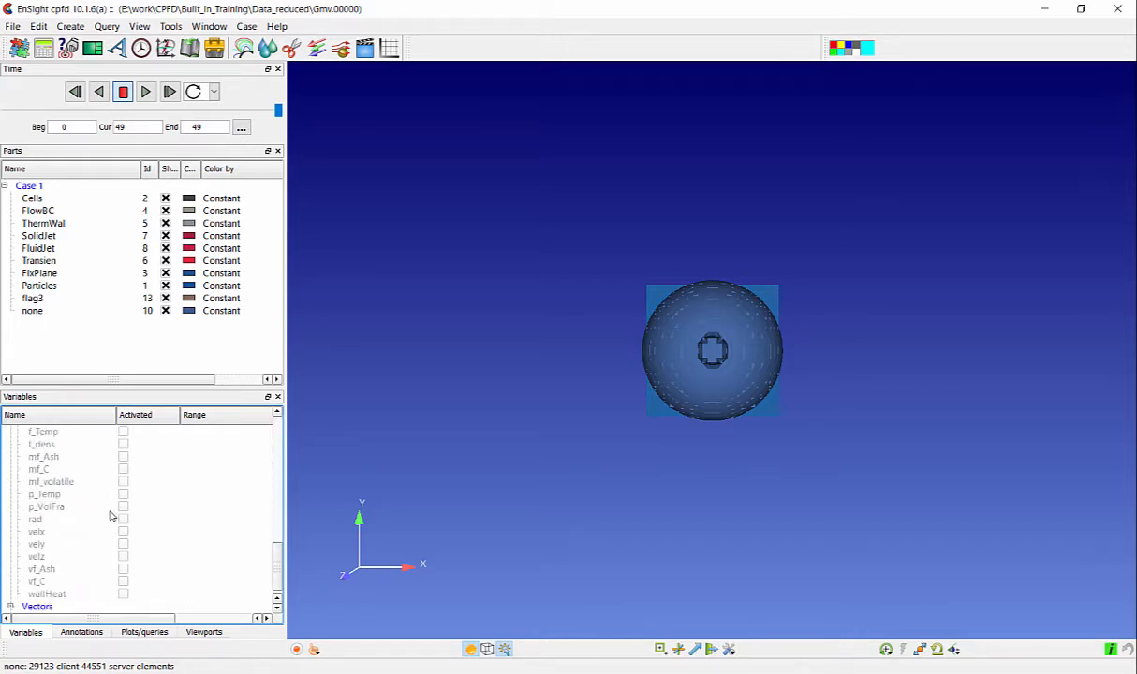
scroll(110, 516, down, 1)
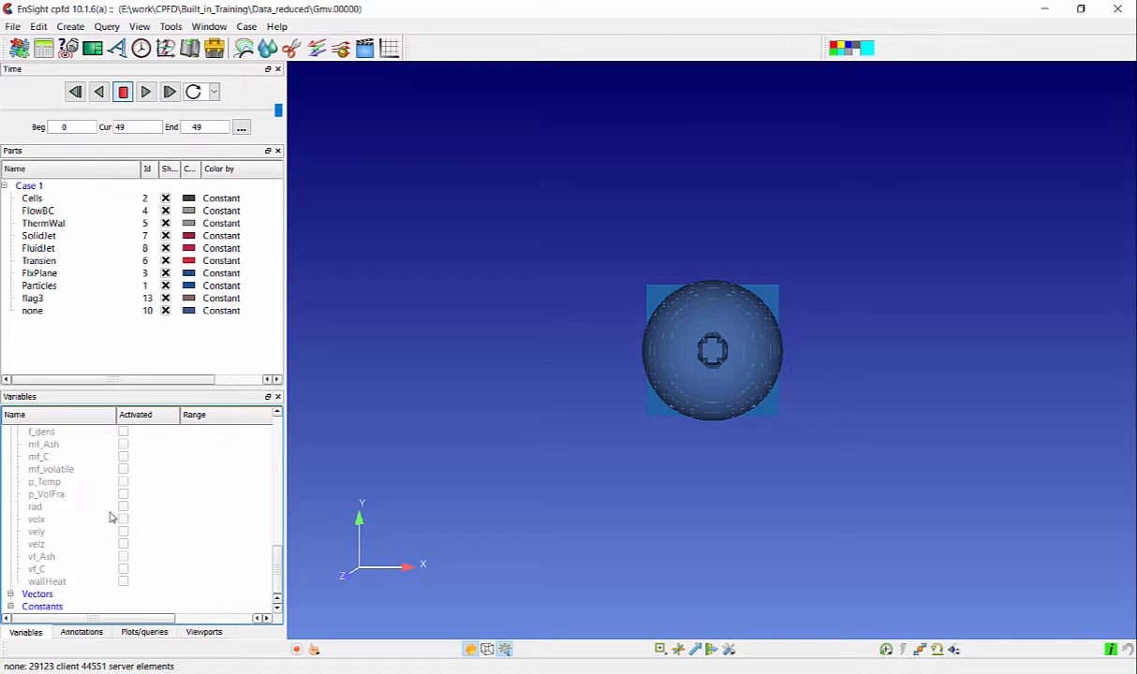
click(10, 594)
scroll(104, 508, down, 1)
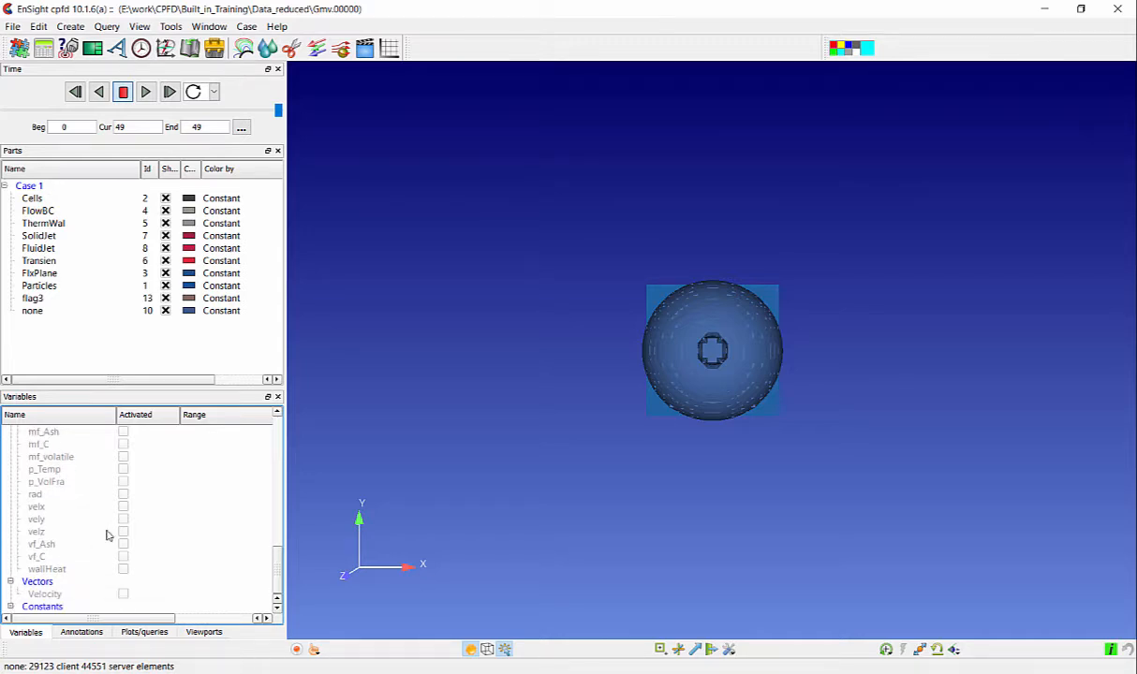
click(10, 607)
scroll(75, 562, down, 1)
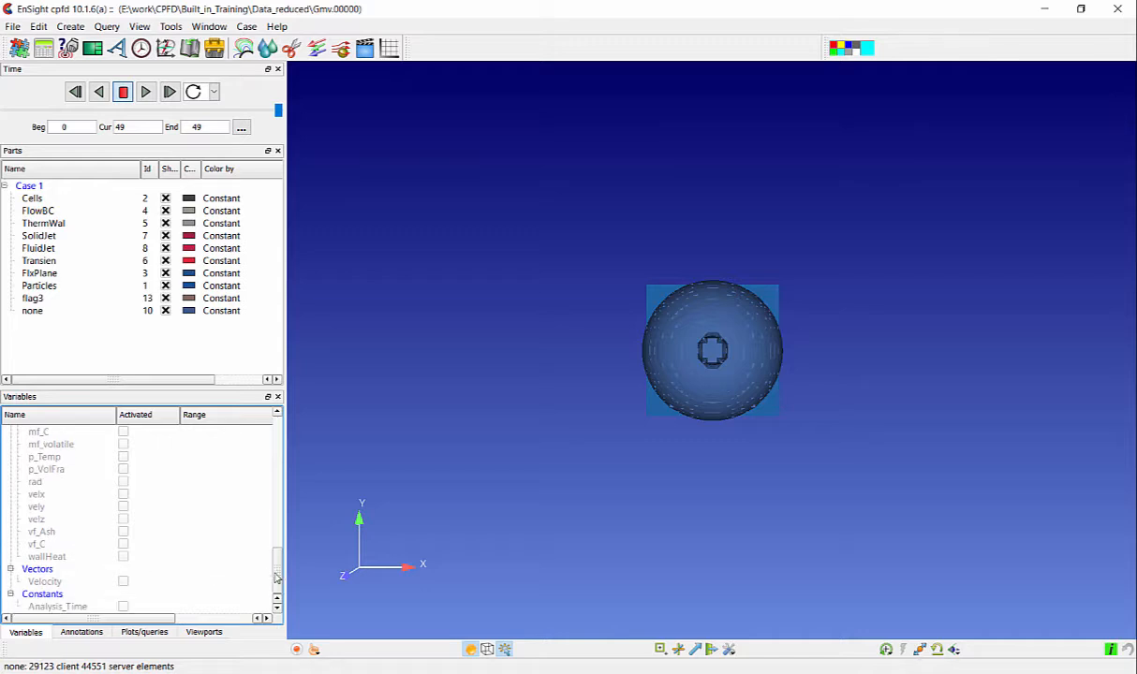
drag(278, 583, 266, 541)
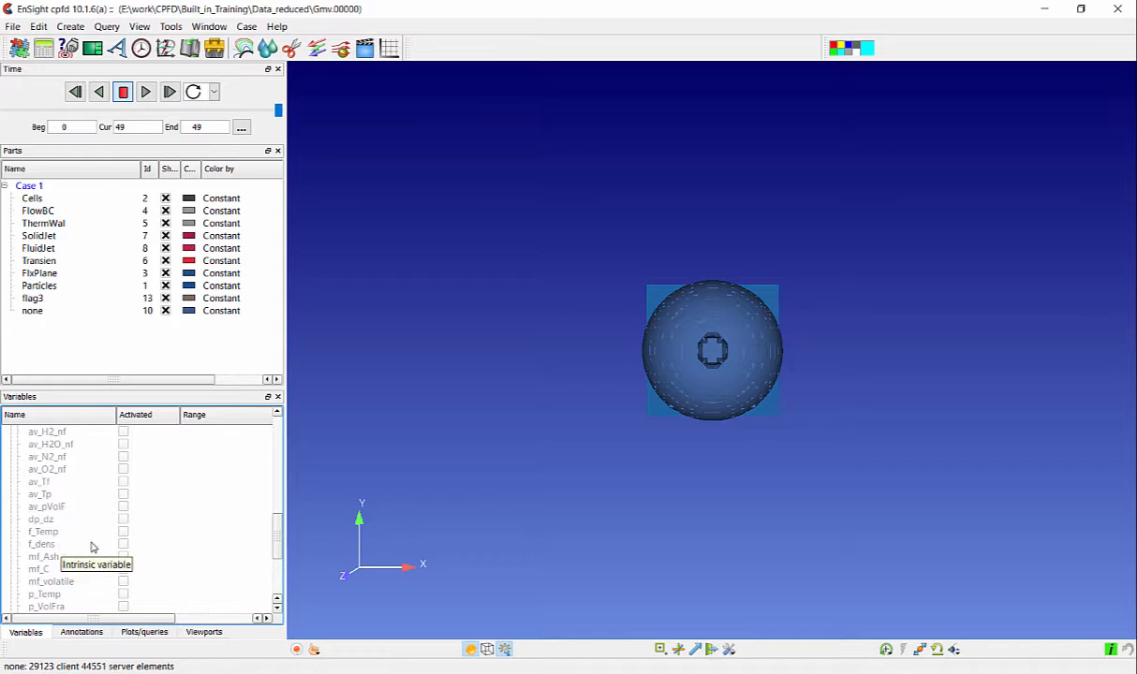
drag(278, 553, 277, 453)
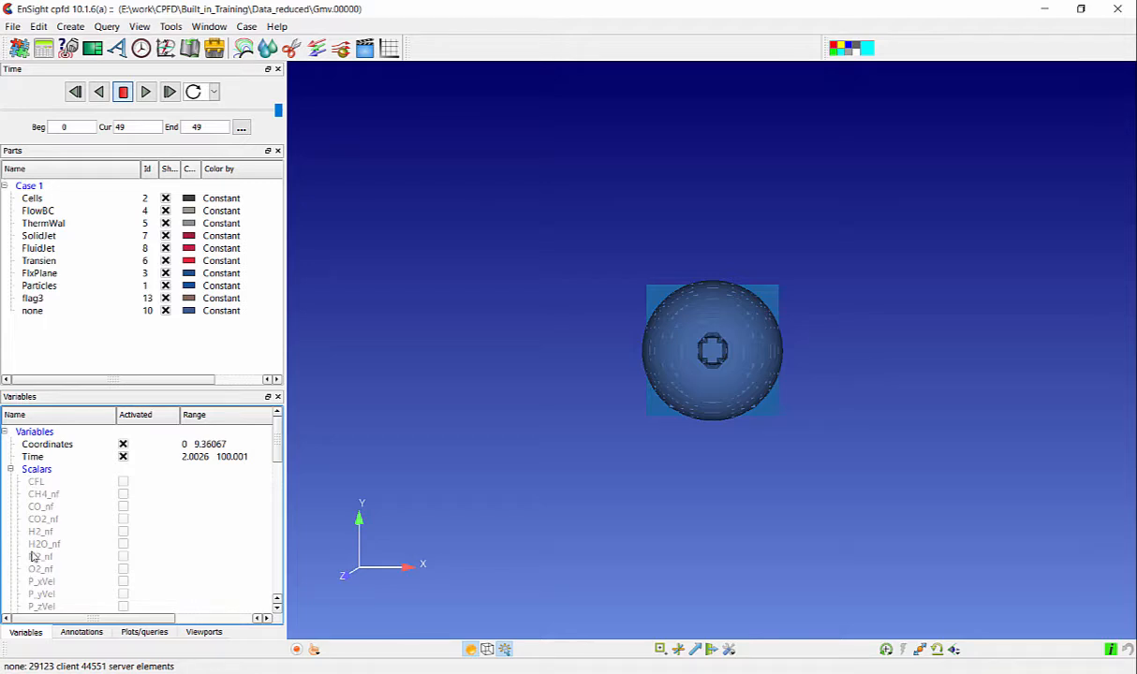
click(10, 469)
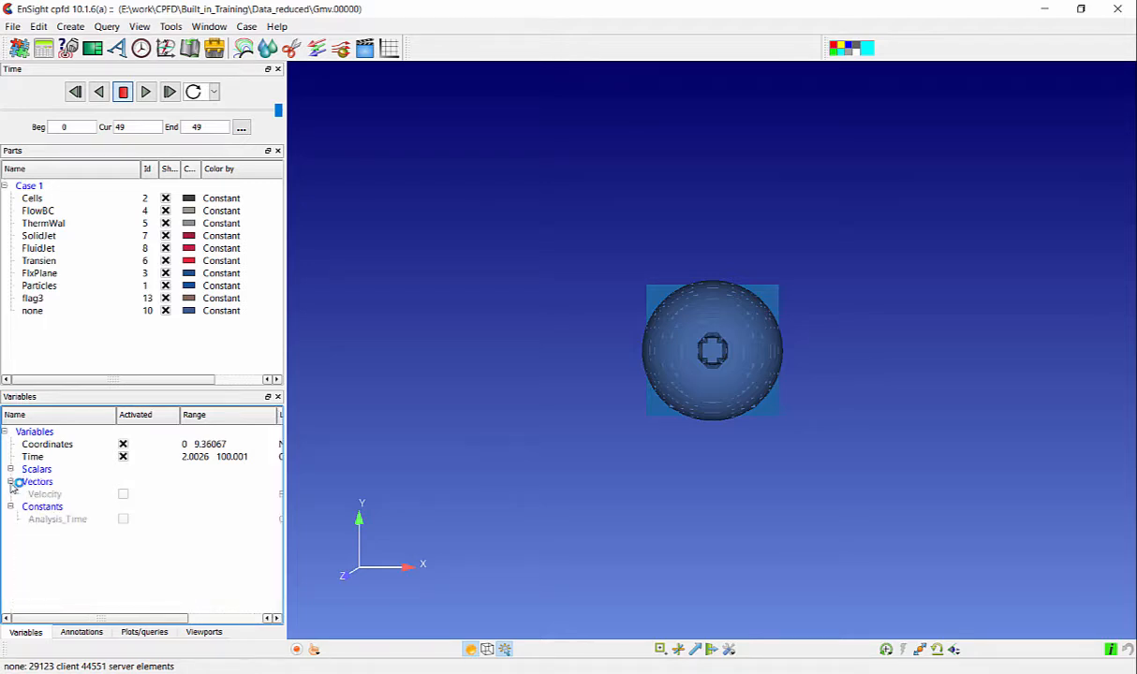
click(11, 481)
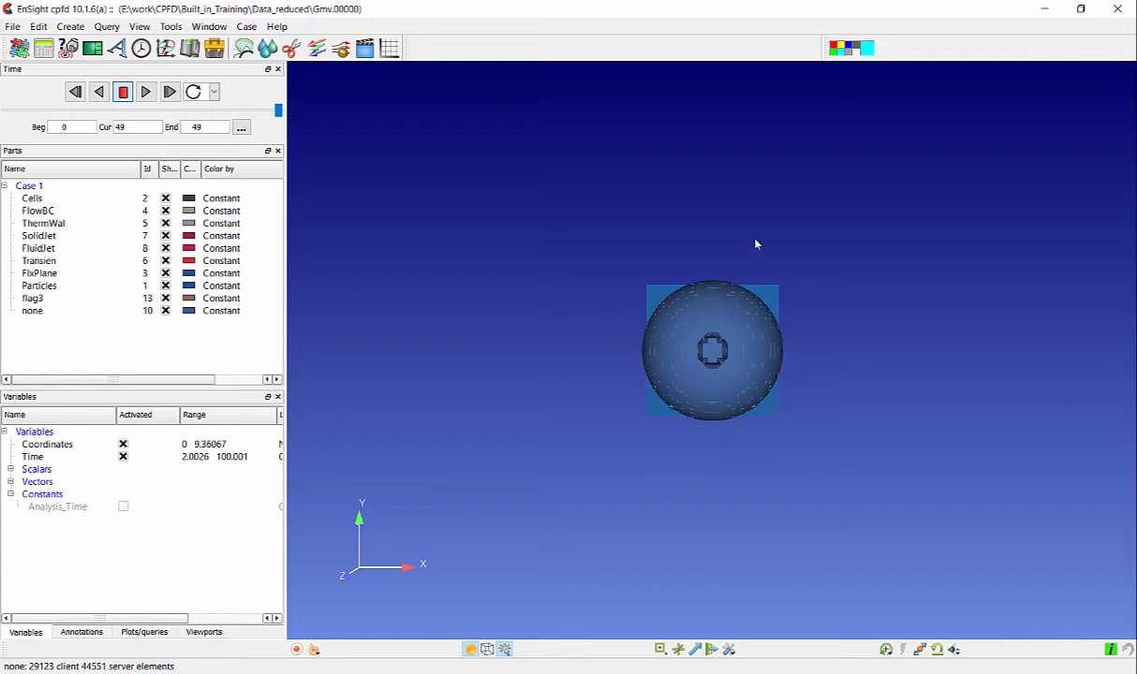
Inspect the vessel from outside by zooming, panning and rotating it, and reset the view to its default
right_drag(754, 254, 721, 505)
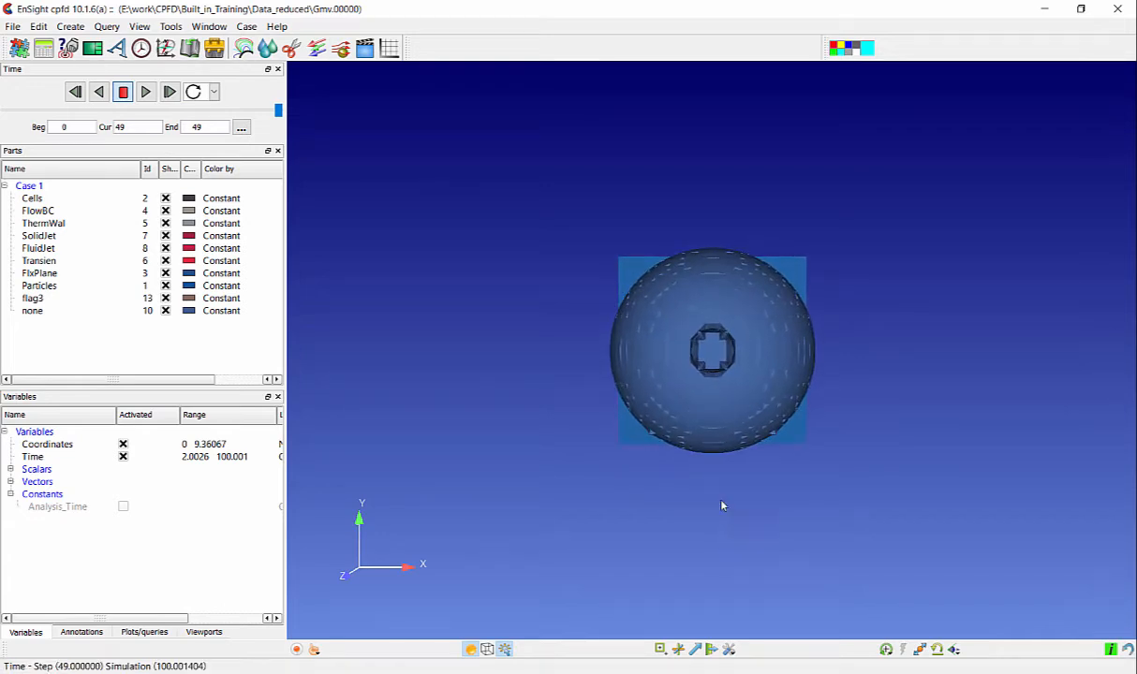
right_drag(791, 138, 706, 439)
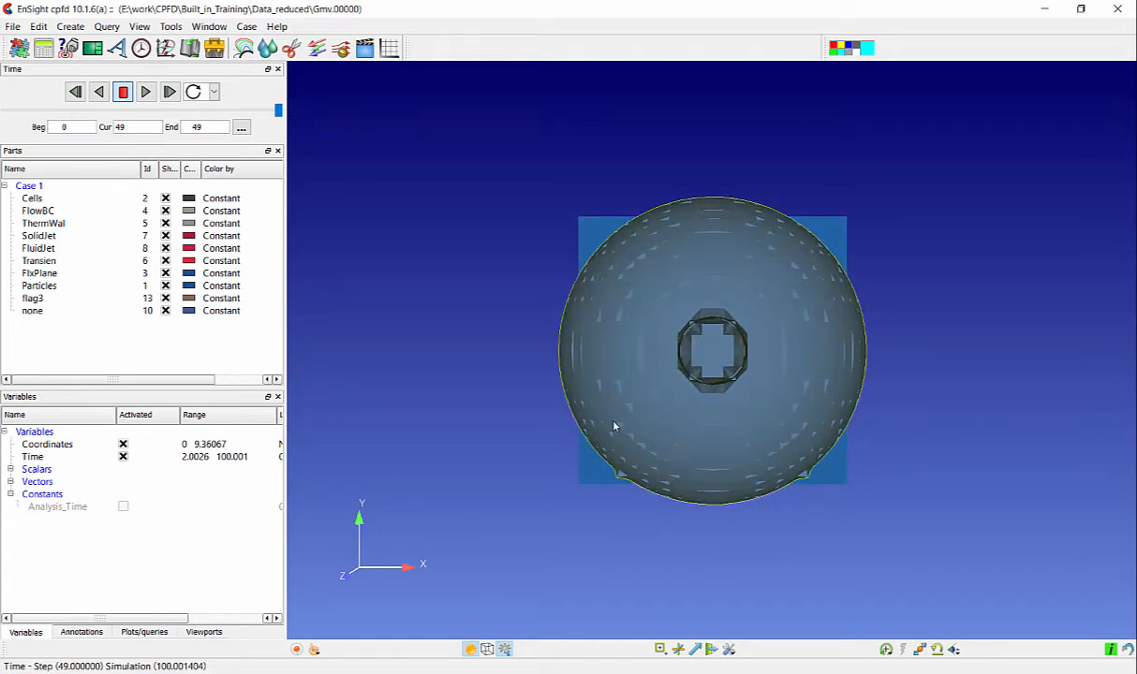
drag(619, 422, 546, 365)
middle_drag(581, 492, 723, 361)
right_drag(719, 506, 728, 198)
drag(728, 197, 639, 290)
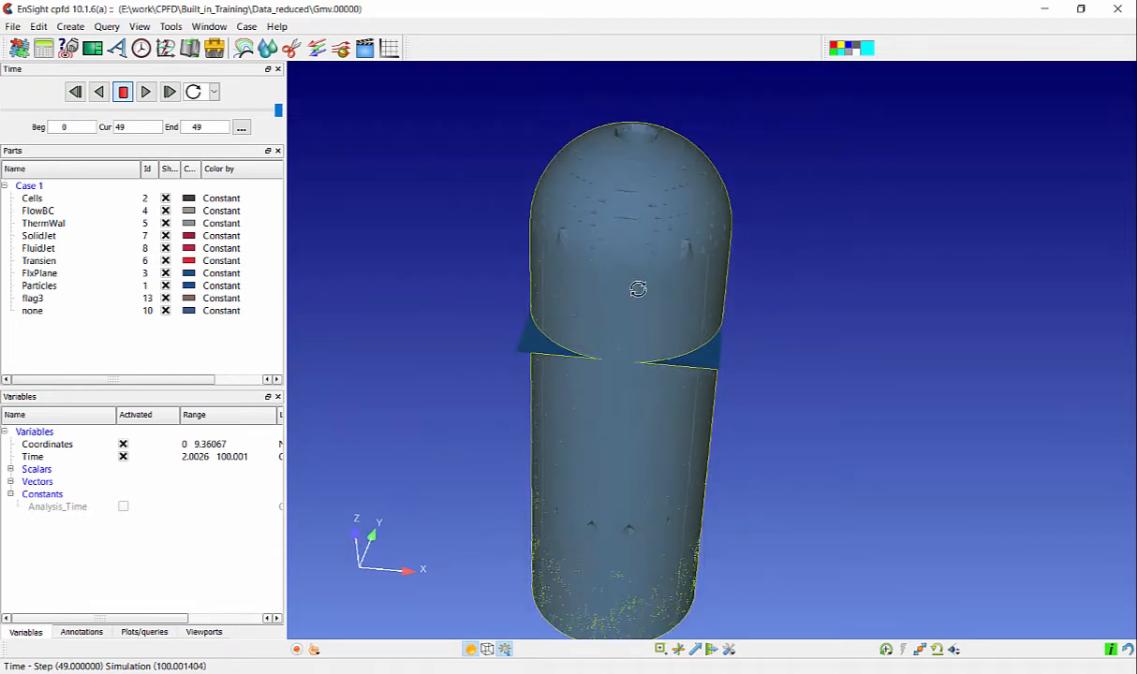
click(953, 649)
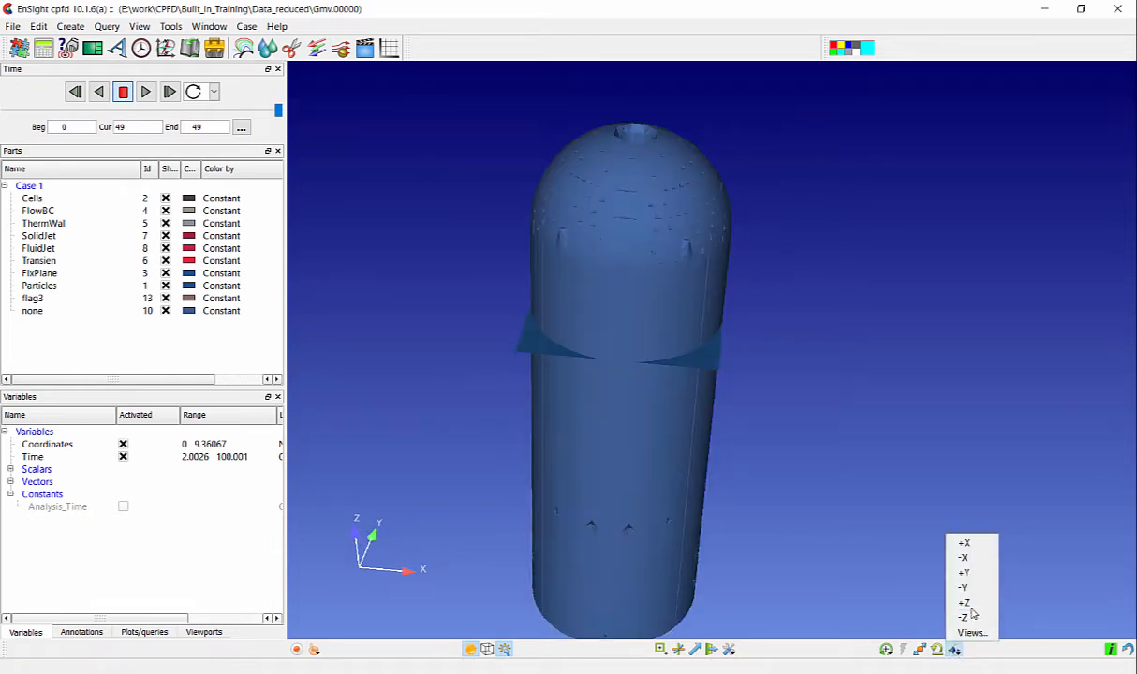
click(880, 592)
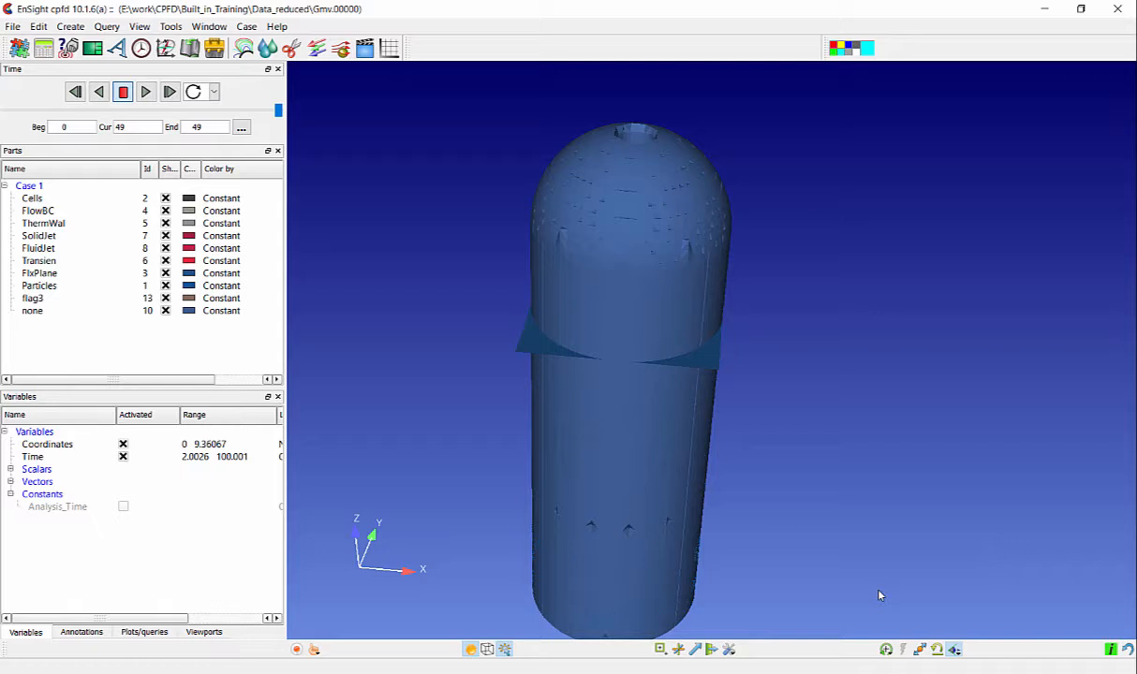
click(938, 650)
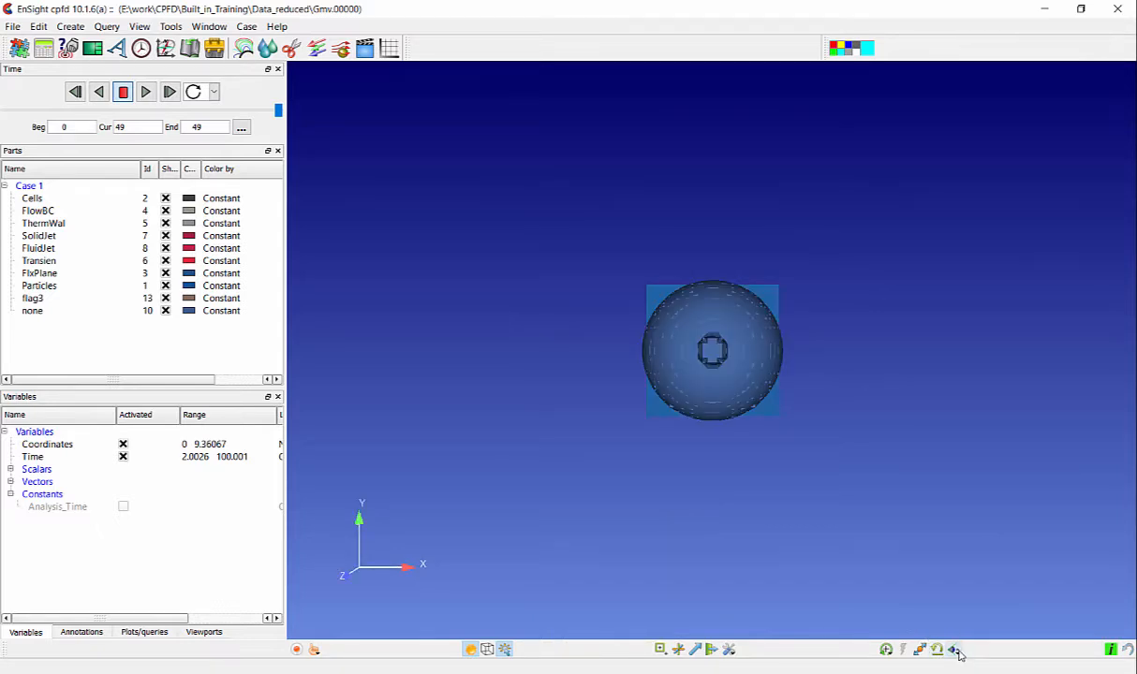
Hide the FlxPlane, none and Cells parts to expose the inside of the vessel
click(772, 411)
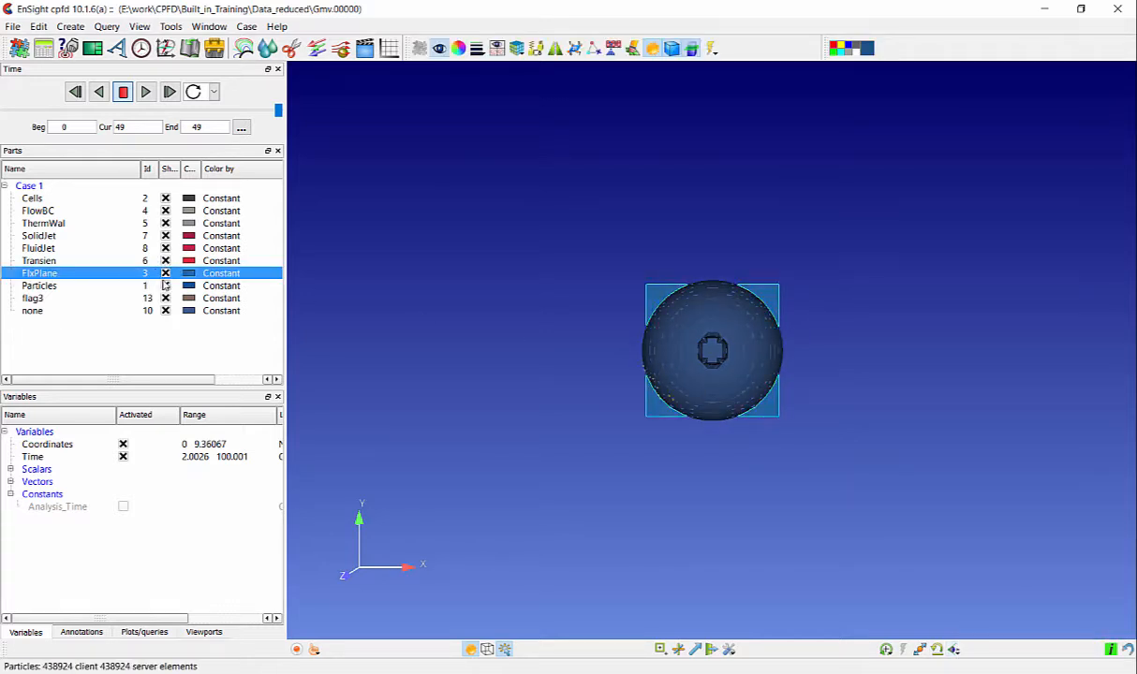
click(166, 272)
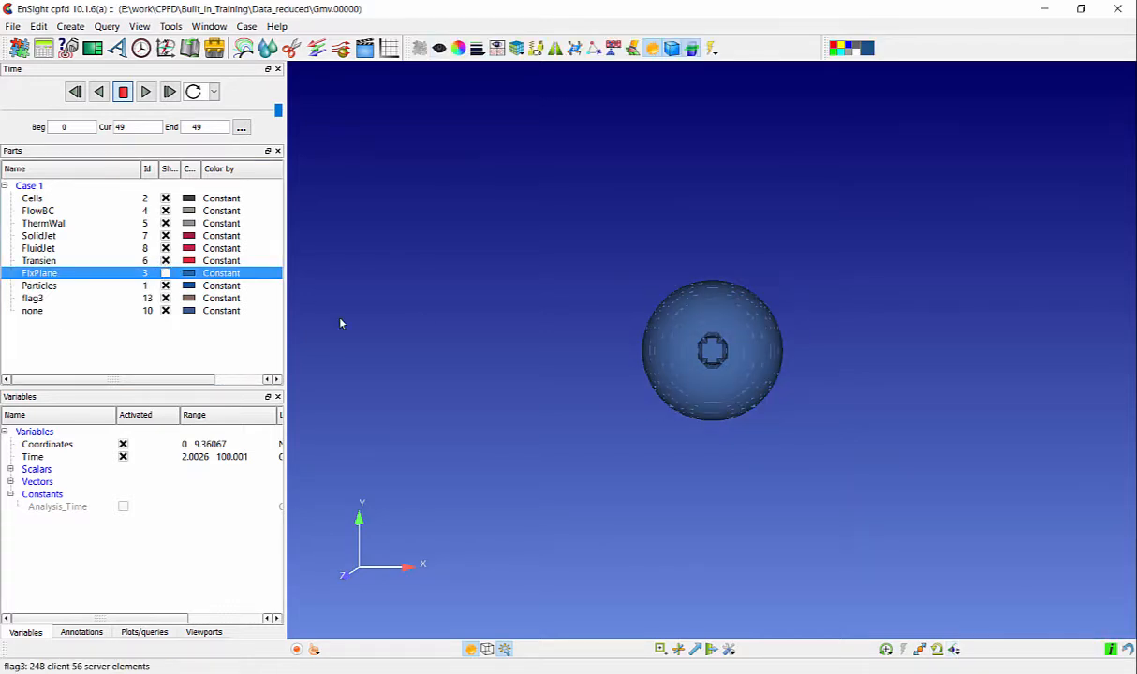
click(658, 354)
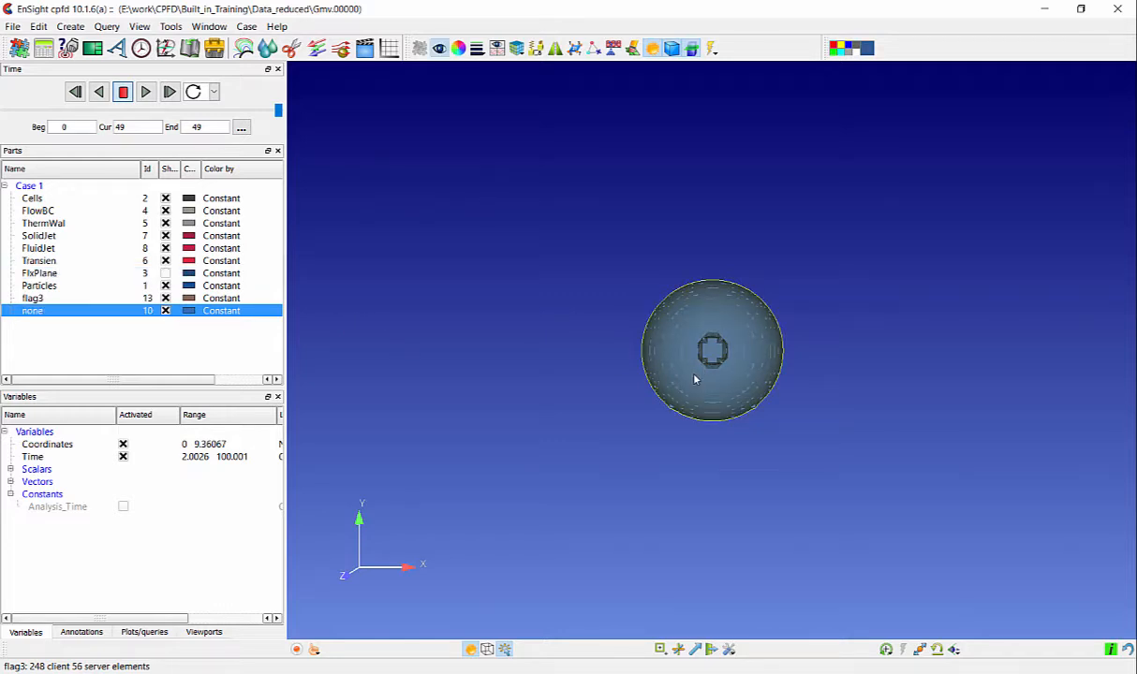
click(166, 310)
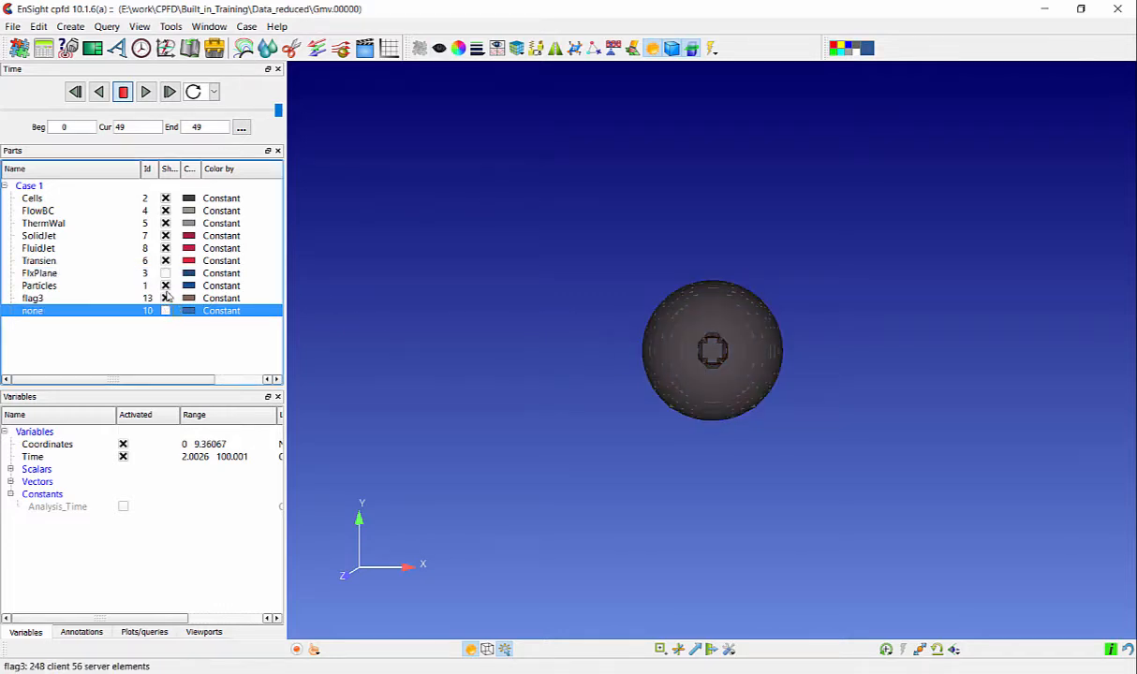
click(166, 198)
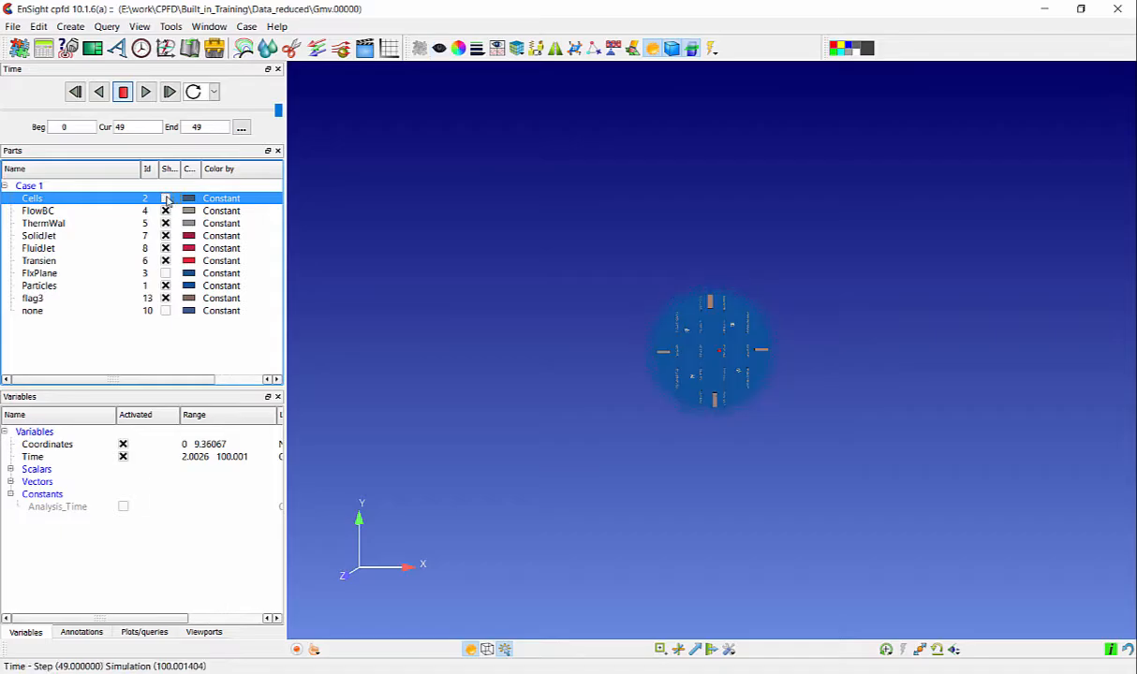
Examine the exposed particles and internal boundary parts from a tilted view that frames the whole vessel
right_drag(666, 236, 718, 573)
right_drag(693, 328, 662, 525)
mouse_move(749, 459)
mouse_down()
mouse_move(755, 364)
mouse_move(752, 447)
mouse_up()
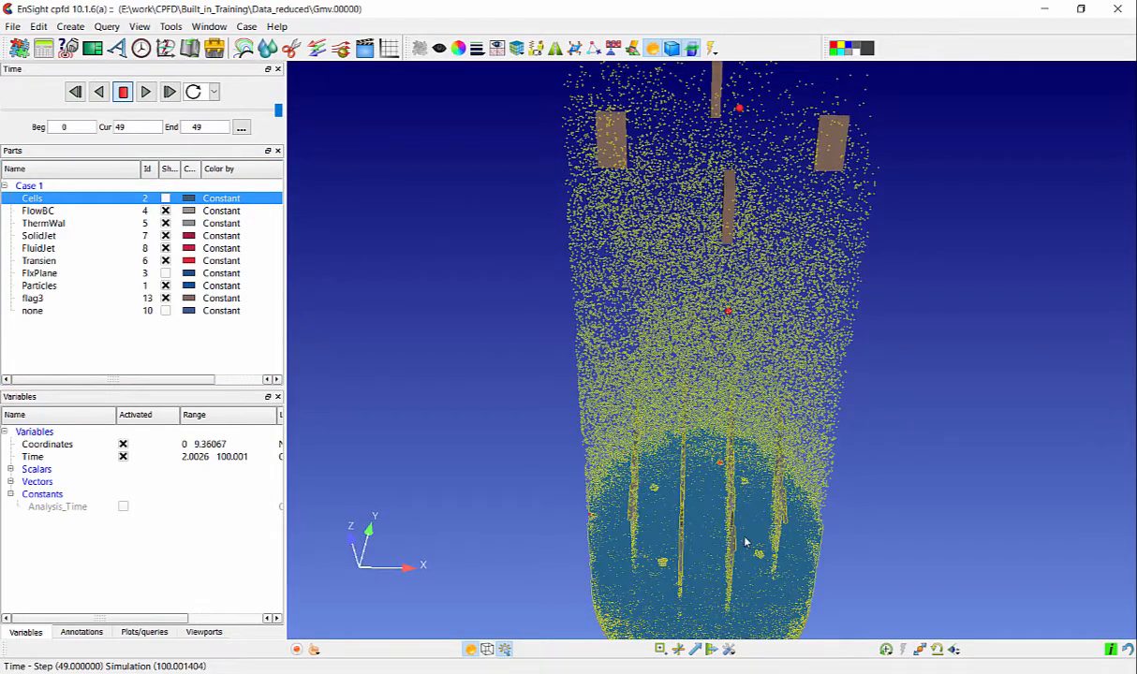
middle_drag(744, 542, 556, 383)
right_drag(577, 503, 593, 169)
middle_drag(681, 205, 683, 305)
click(505, 648)
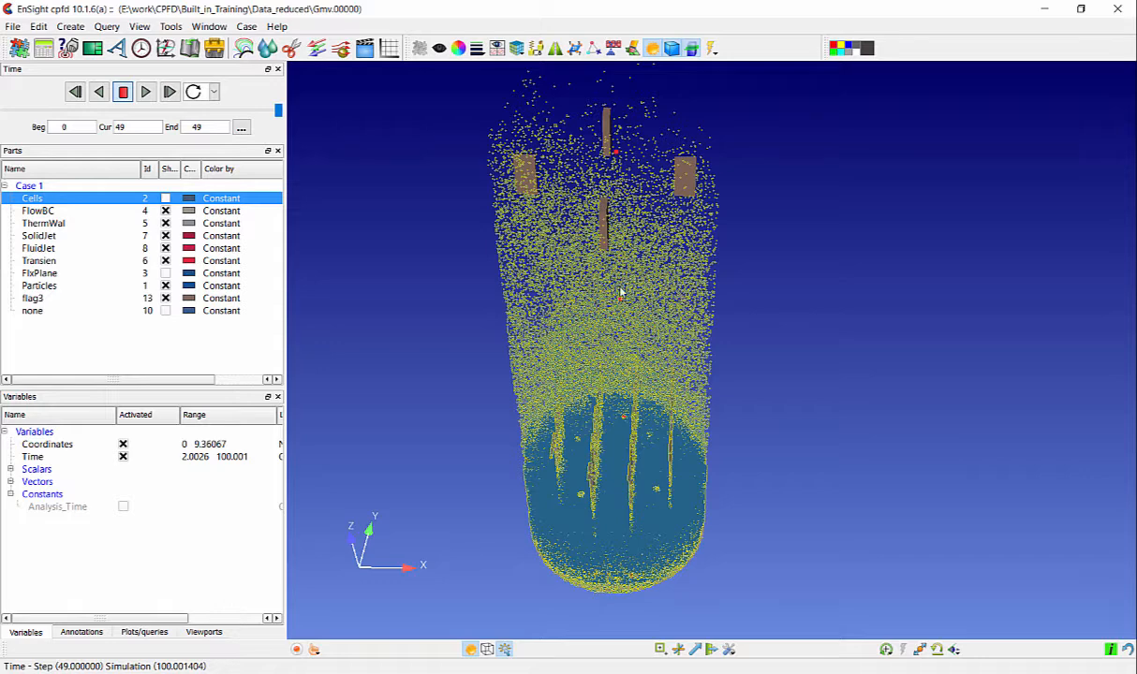
Represent the nodes of the Particles part as spheres with a scale of 0.070245
click(42, 286)
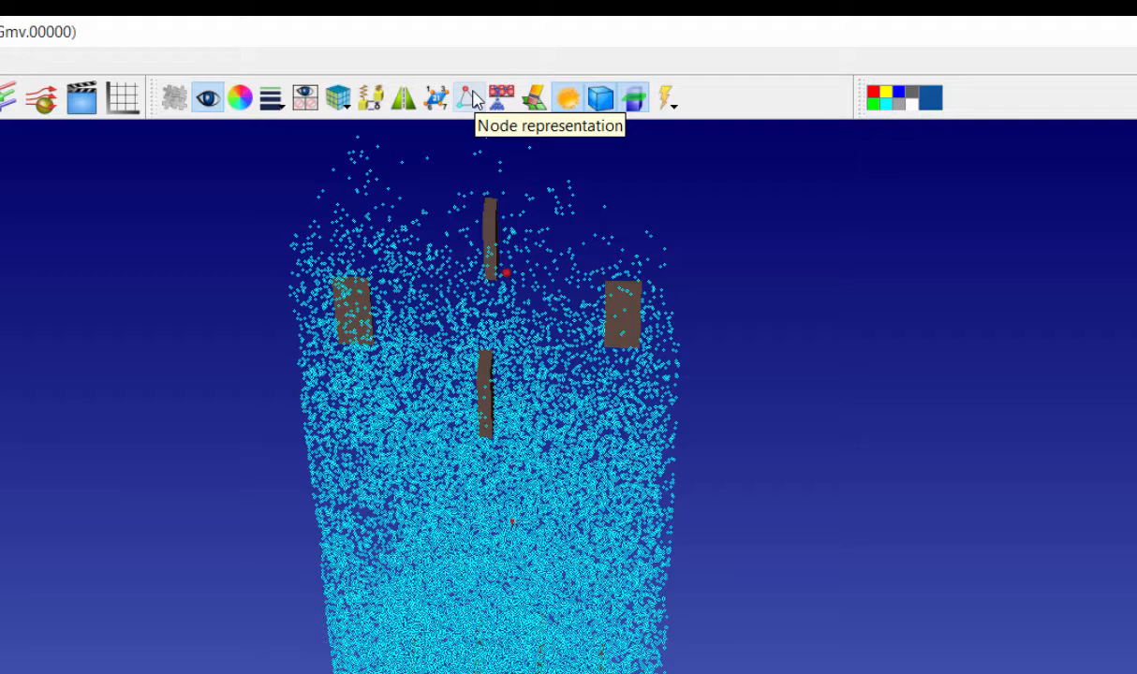
click(473, 98)
drag(523, 51, 729, 201)
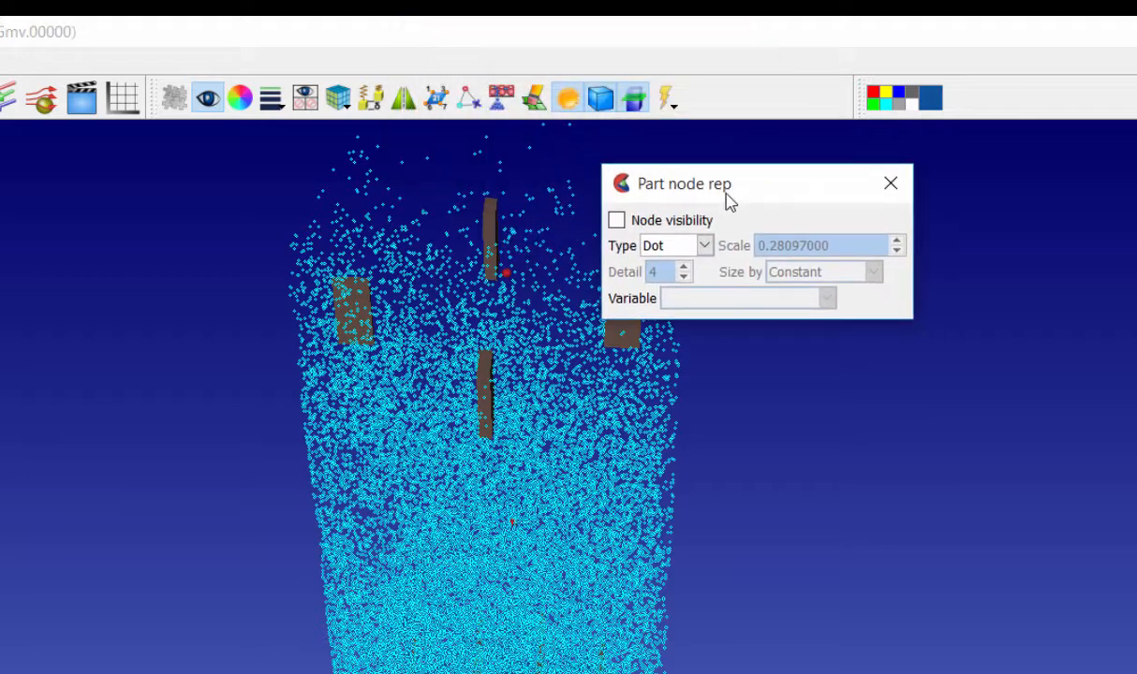
click(704, 245)
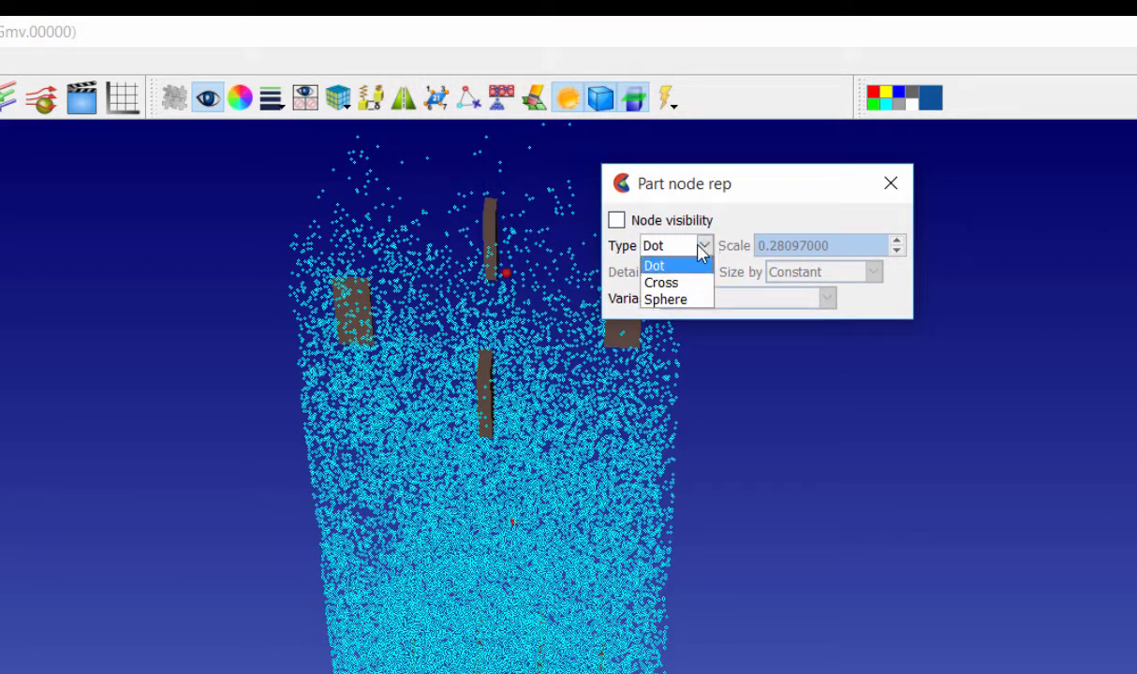
click(671, 300)
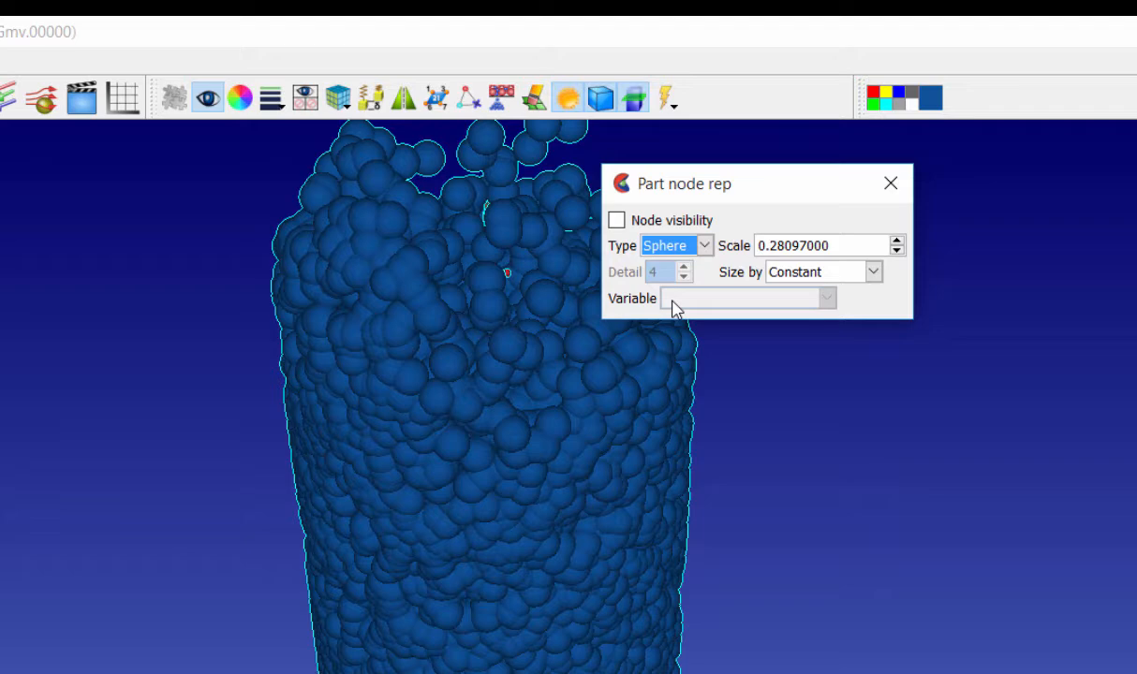
click(896, 251)
click(897, 251)
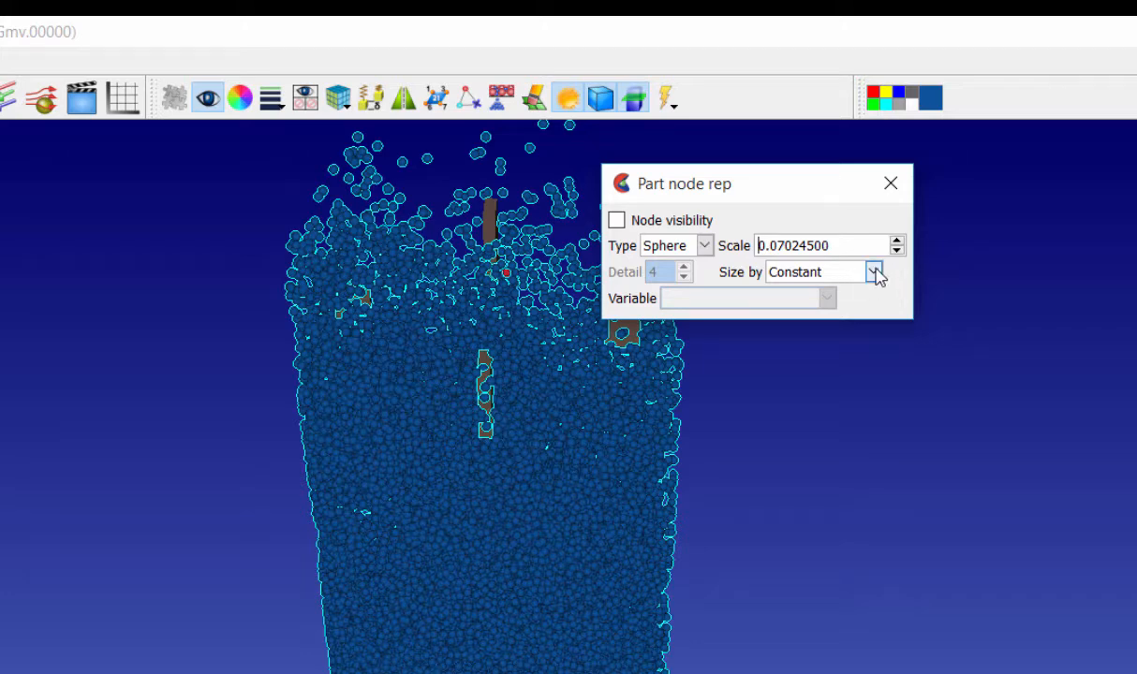
Size the Particles spheres by a scalar, using the SIZE variable
click(873, 272)
click(853, 309)
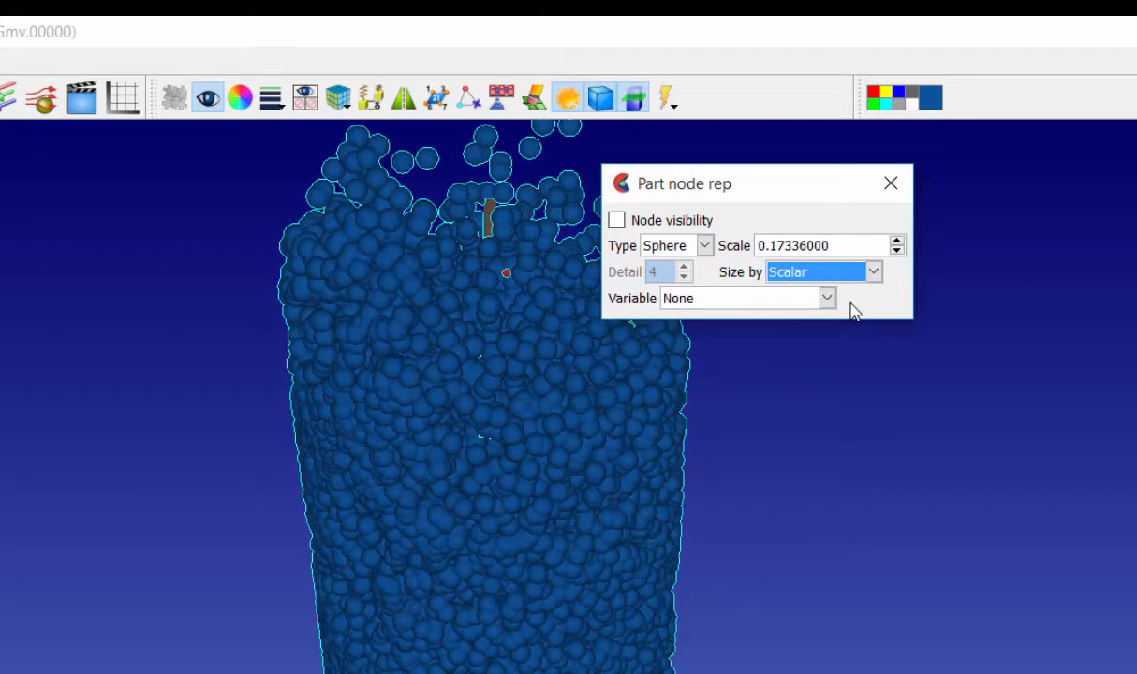
click(828, 300)
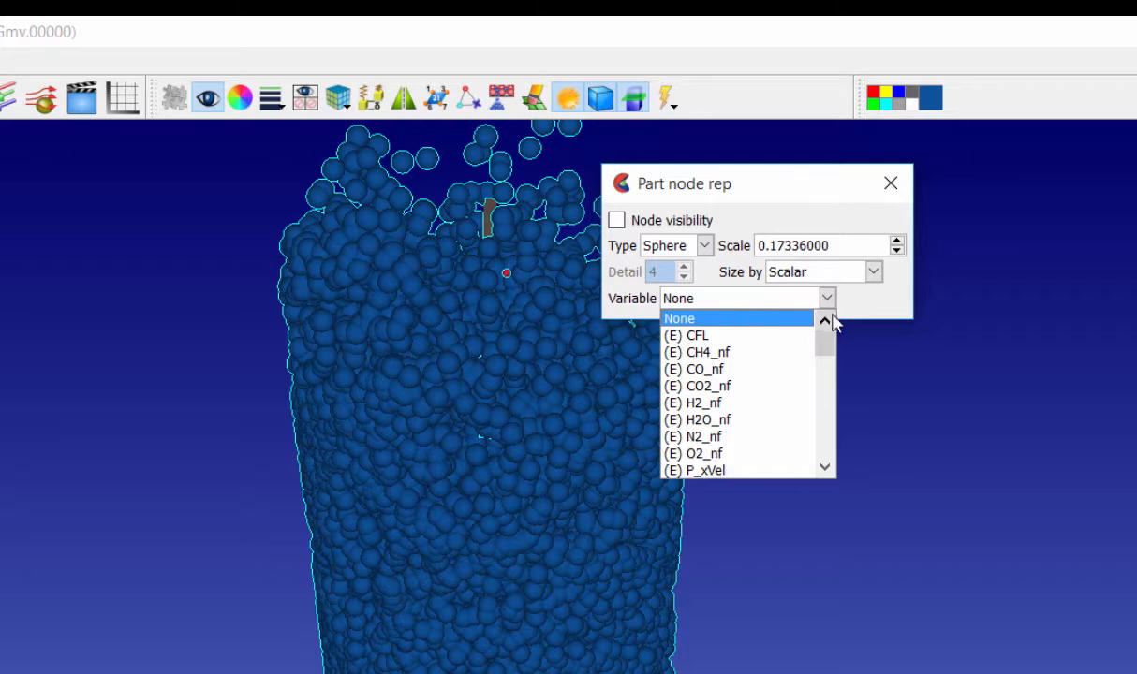
drag(825, 334, 837, 363)
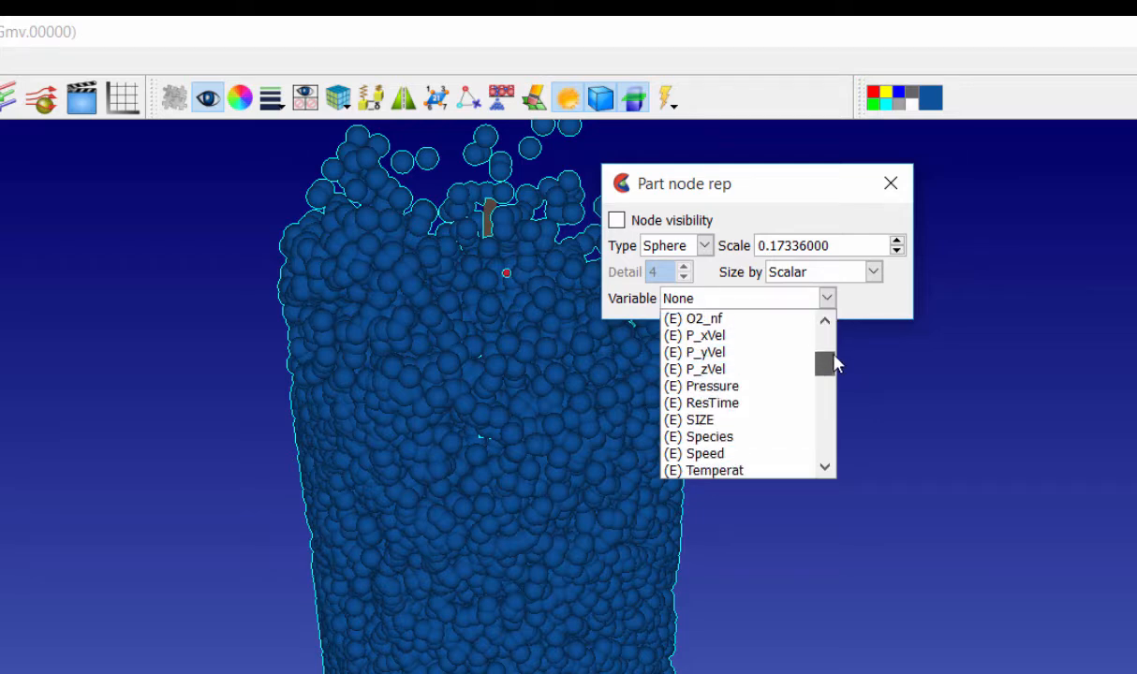
click(751, 420)
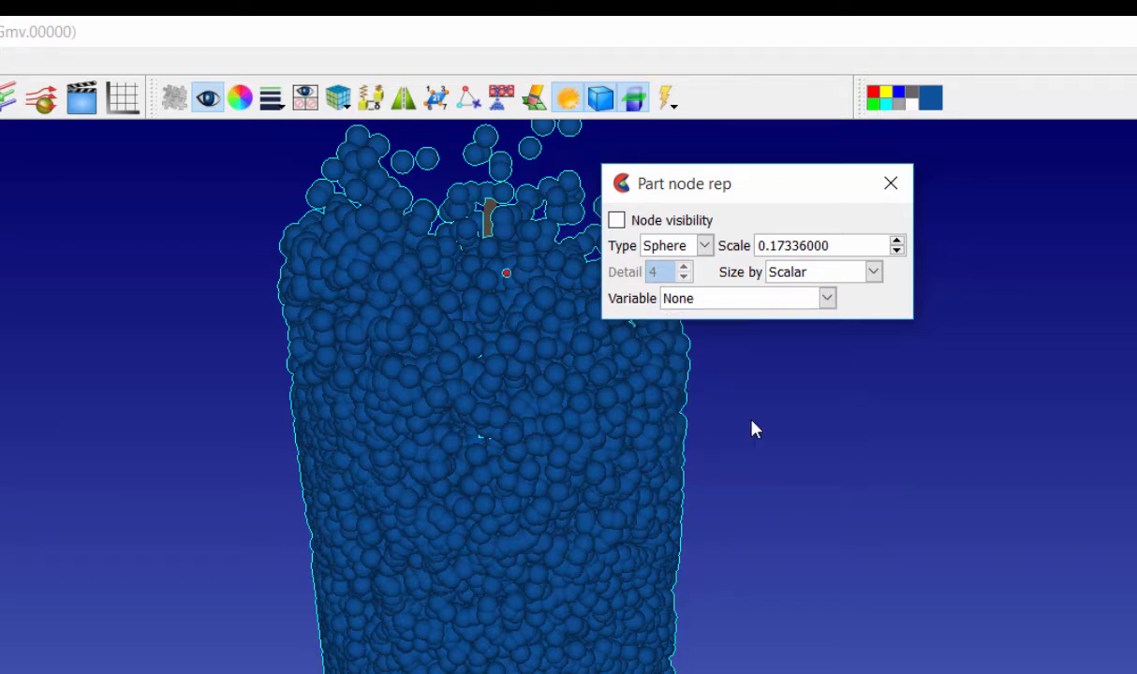
Reduce the scale of the Particles spheres to 1.0
click(896, 251)
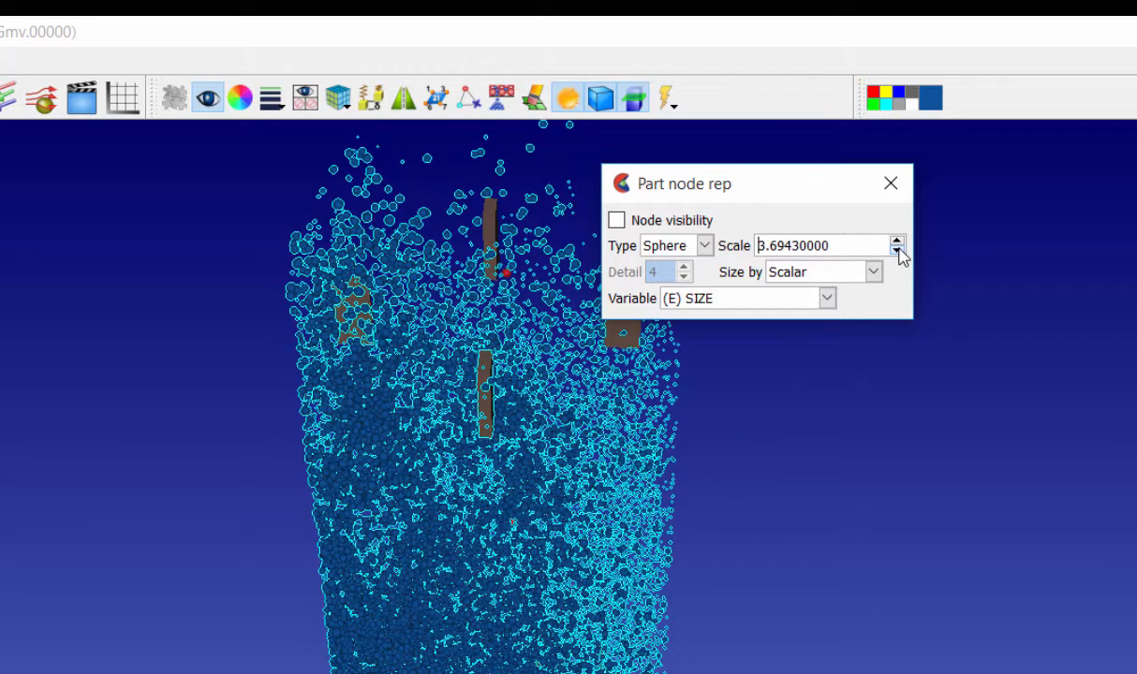
click(896, 251)
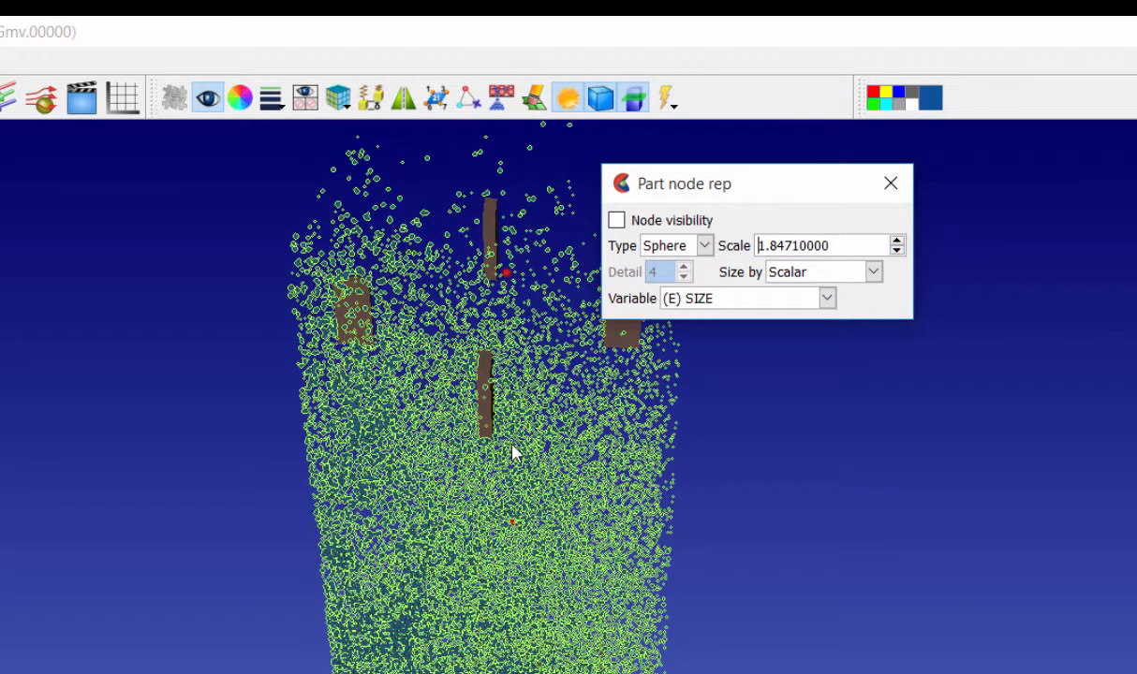
drag(515, 455, 493, 553)
scroll(494, 554, up, 3)
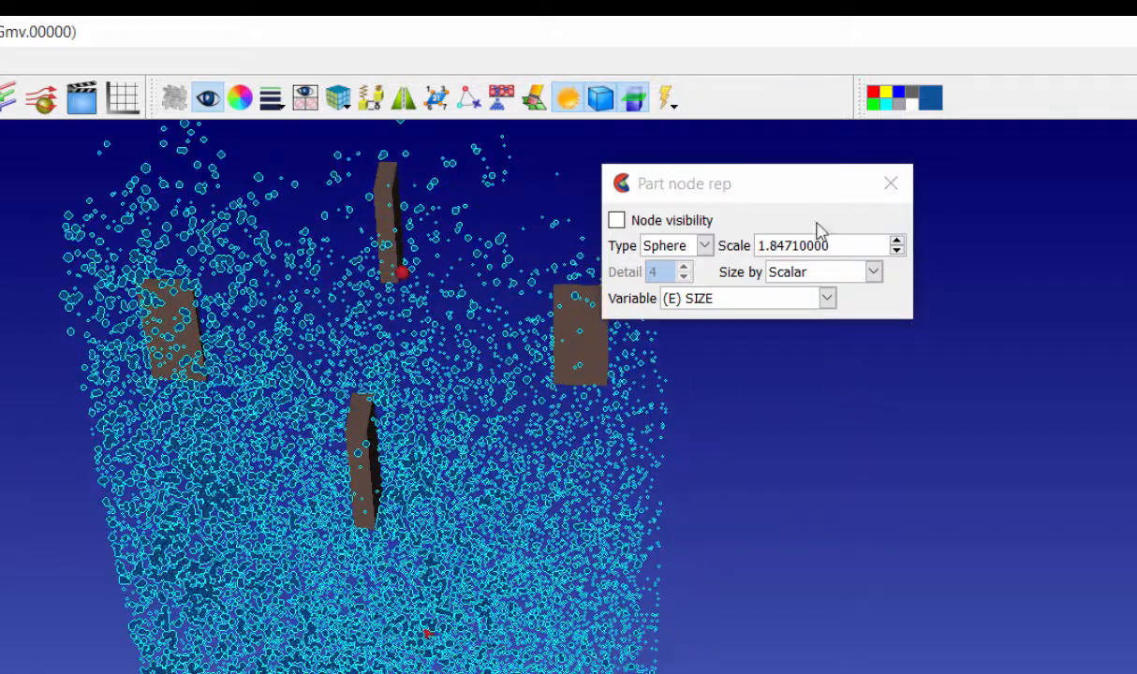
drag(840, 241, 760, 245)
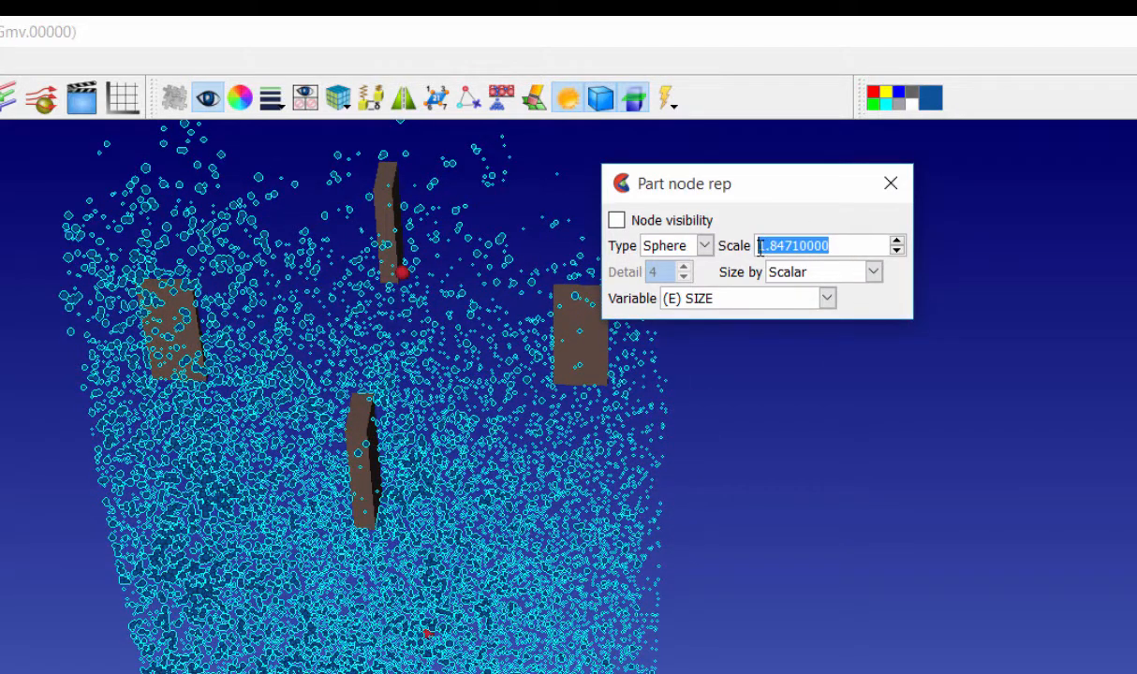
text(1)
key(Return)
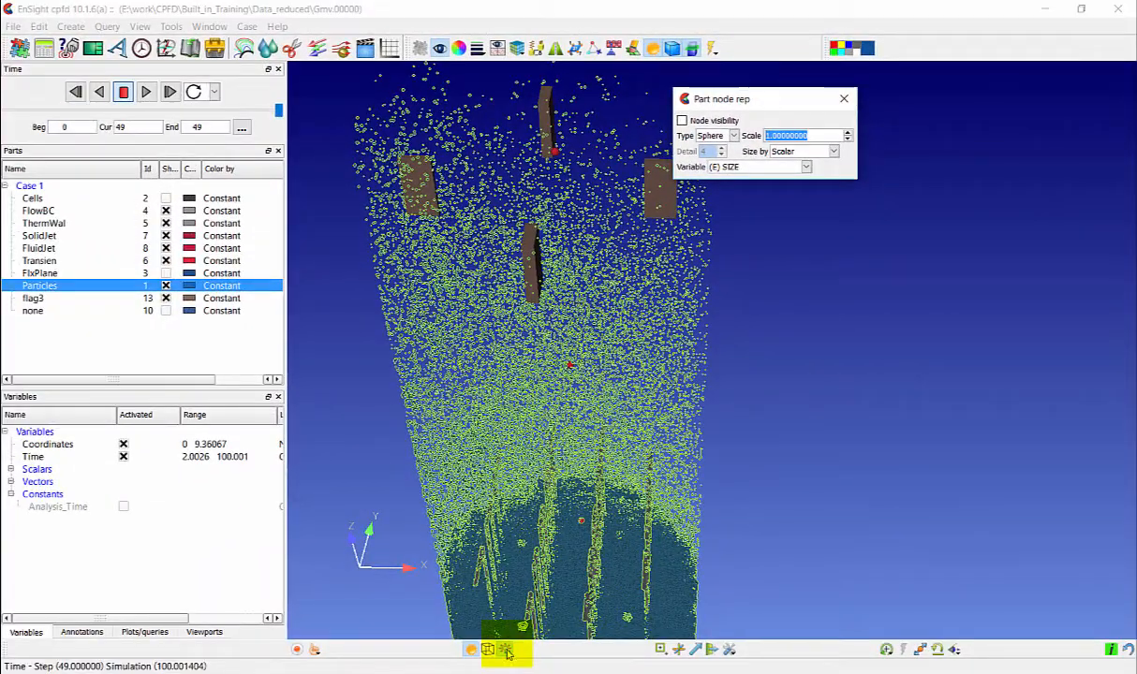
Turn off the highlighting of the selected Particles part in the graphics view
click(506, 652)
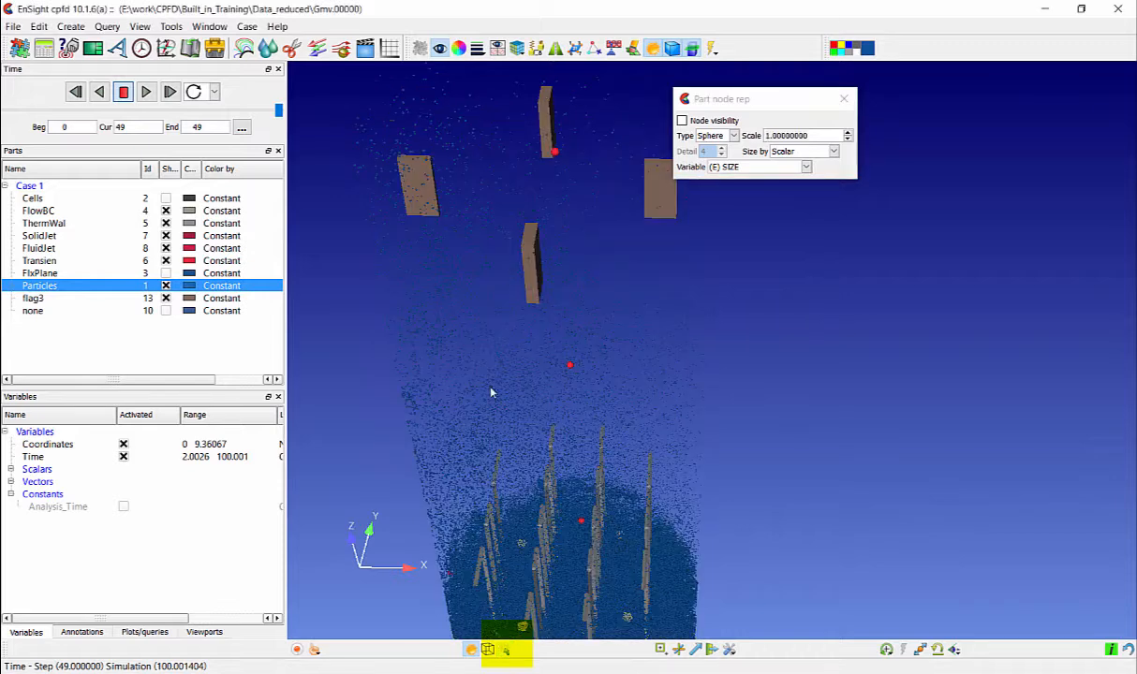
drag(621, 450, 664, 334)
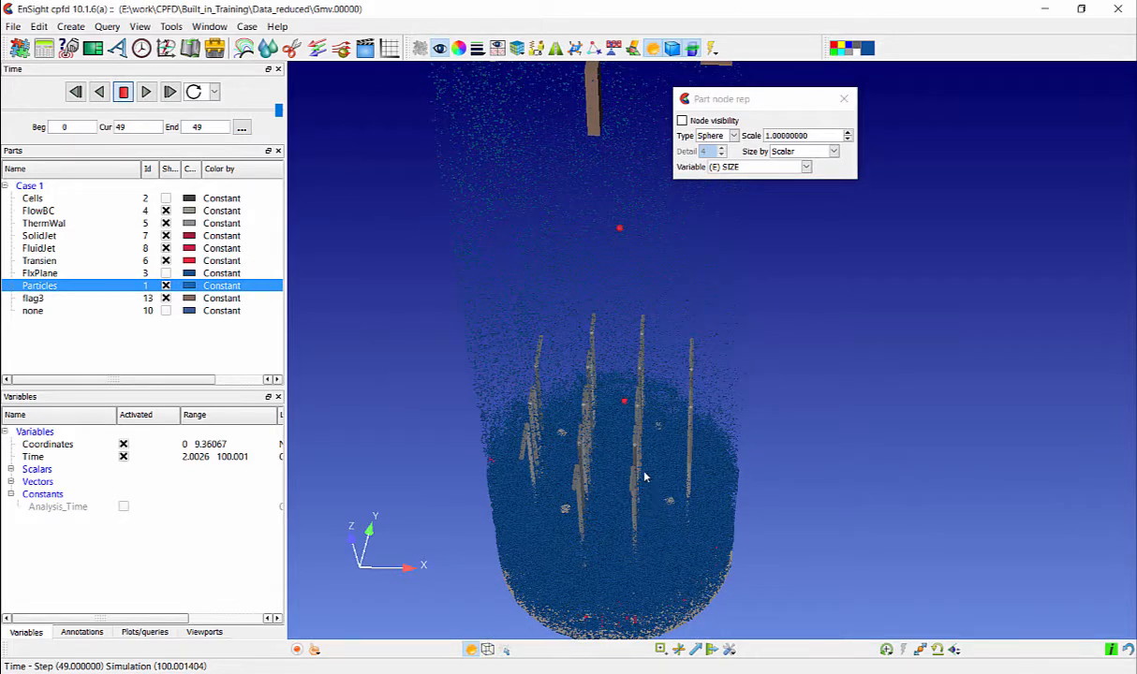
middle_drag(644, 477, 614, 393)
Set the main viewport's background color to Grey and close the node representation settings
right_click(842, 306)
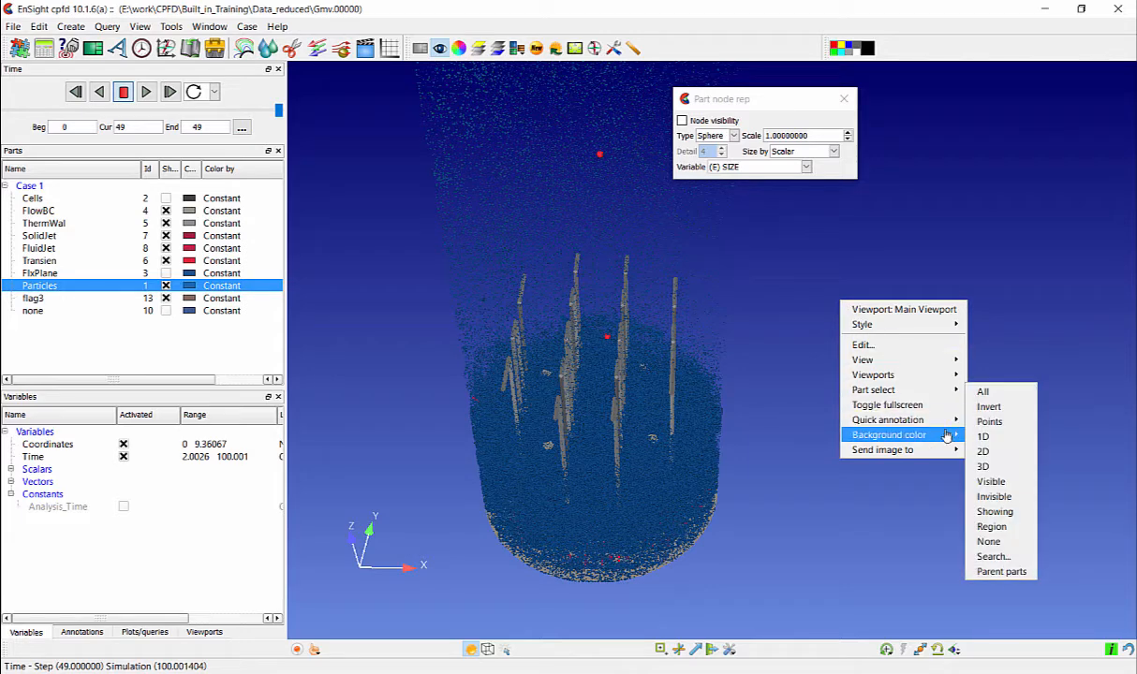
mouse_move(894, 435)
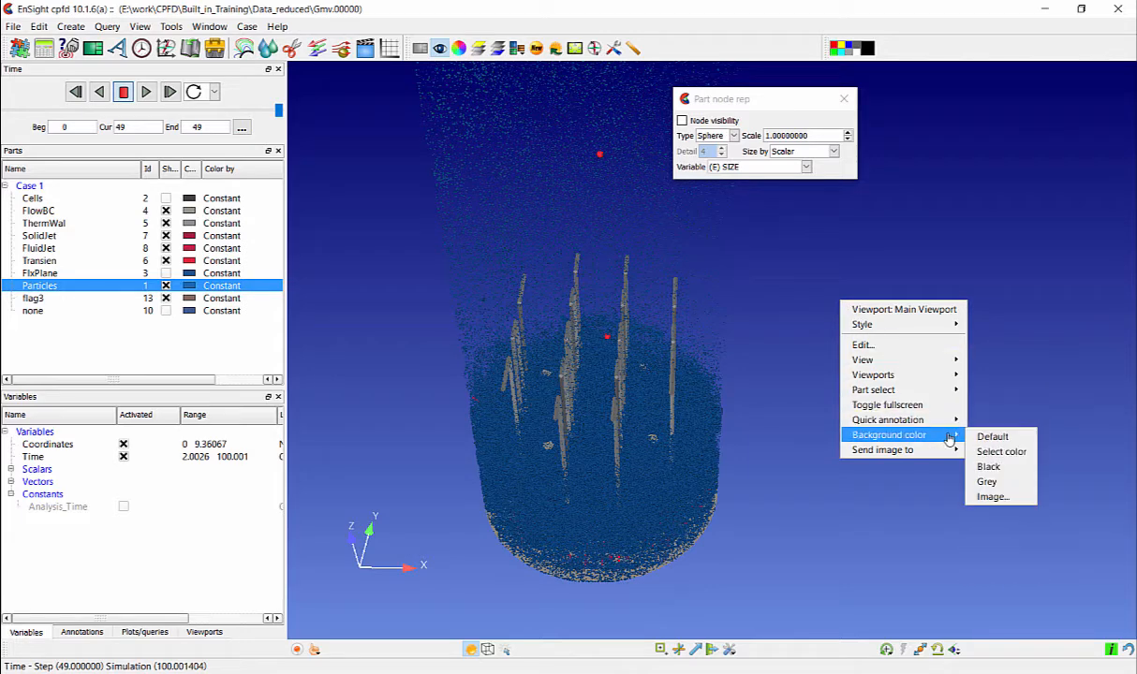
click(989, 482)
middle_drag(760, 249, 848, 299)
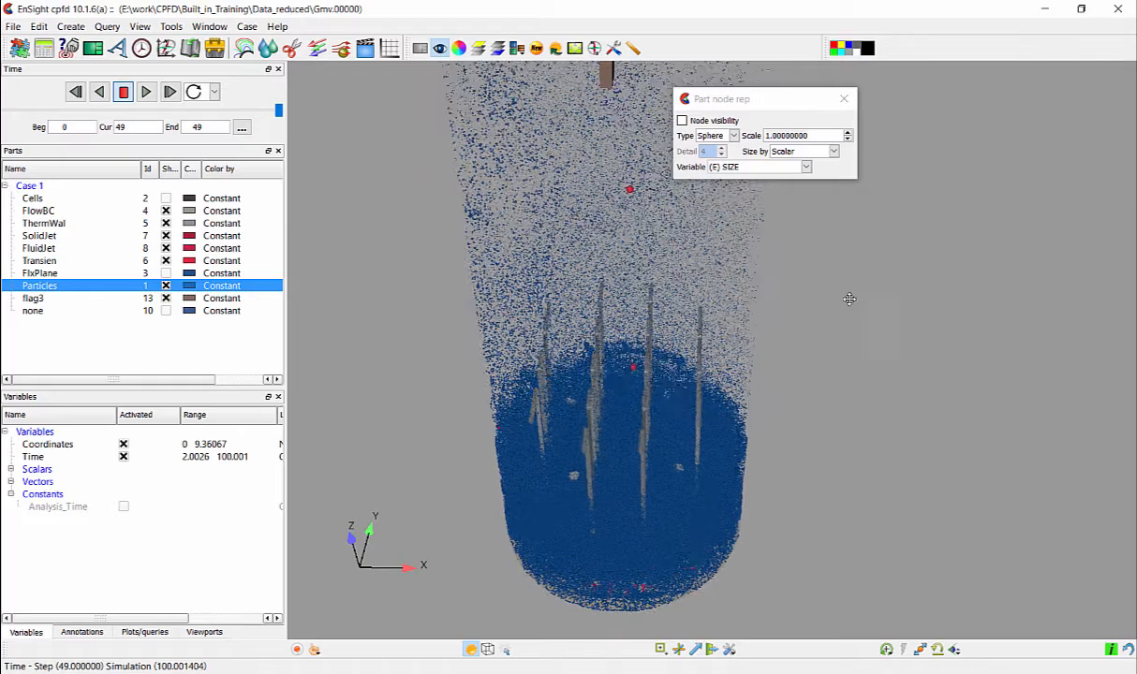
click(844, 98)
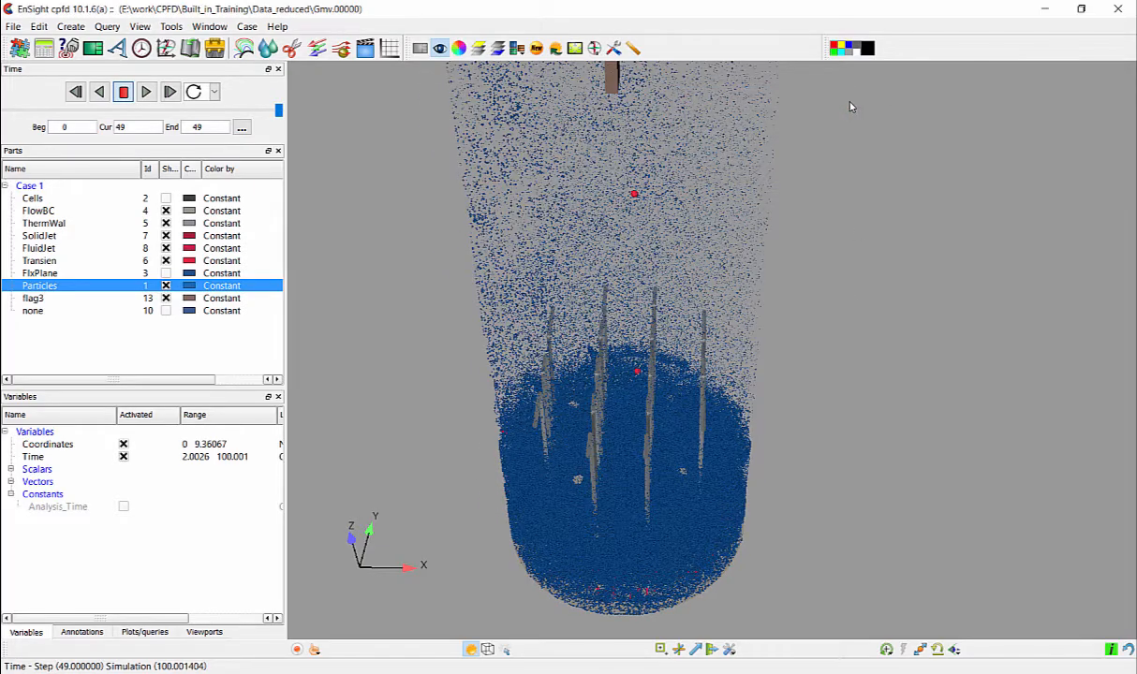
Color the Particles part by the scalar variable SIZE
drag(512, 307, 550, 202)
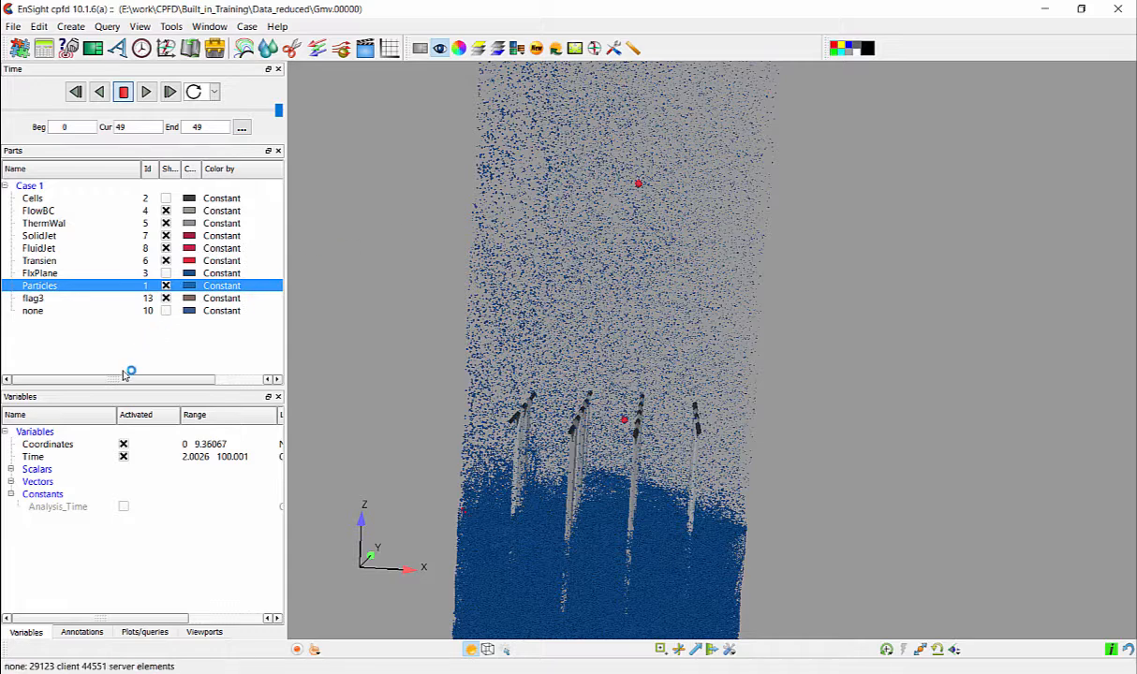
click(10, 469)
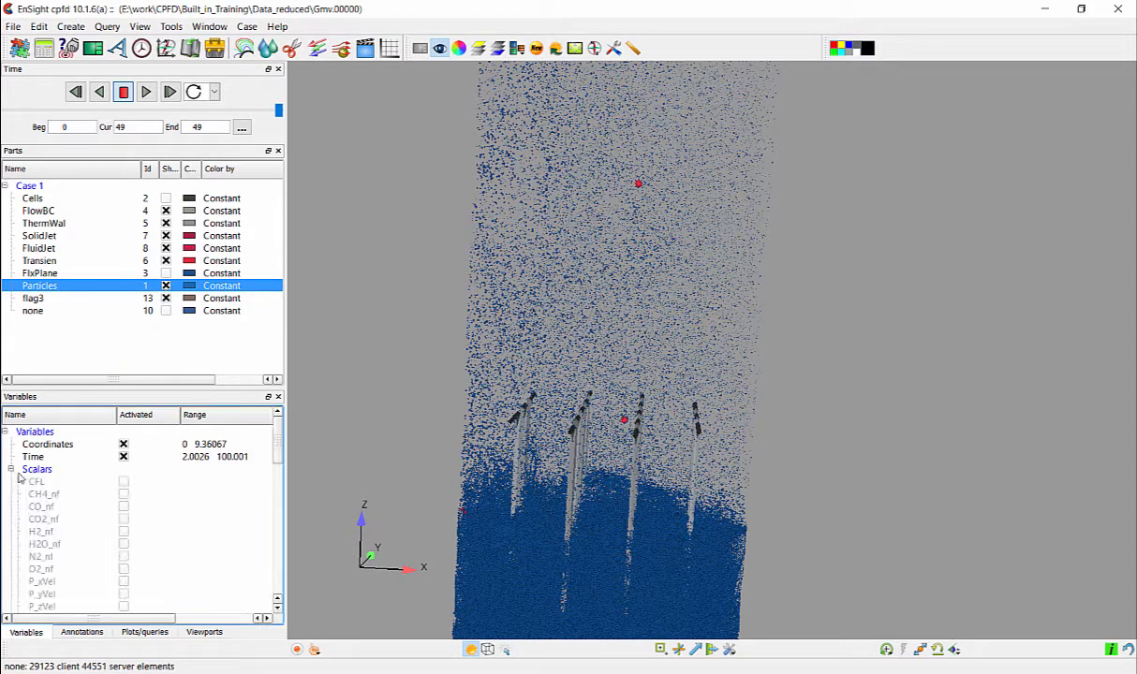
scroll(86, 571, down, 3)
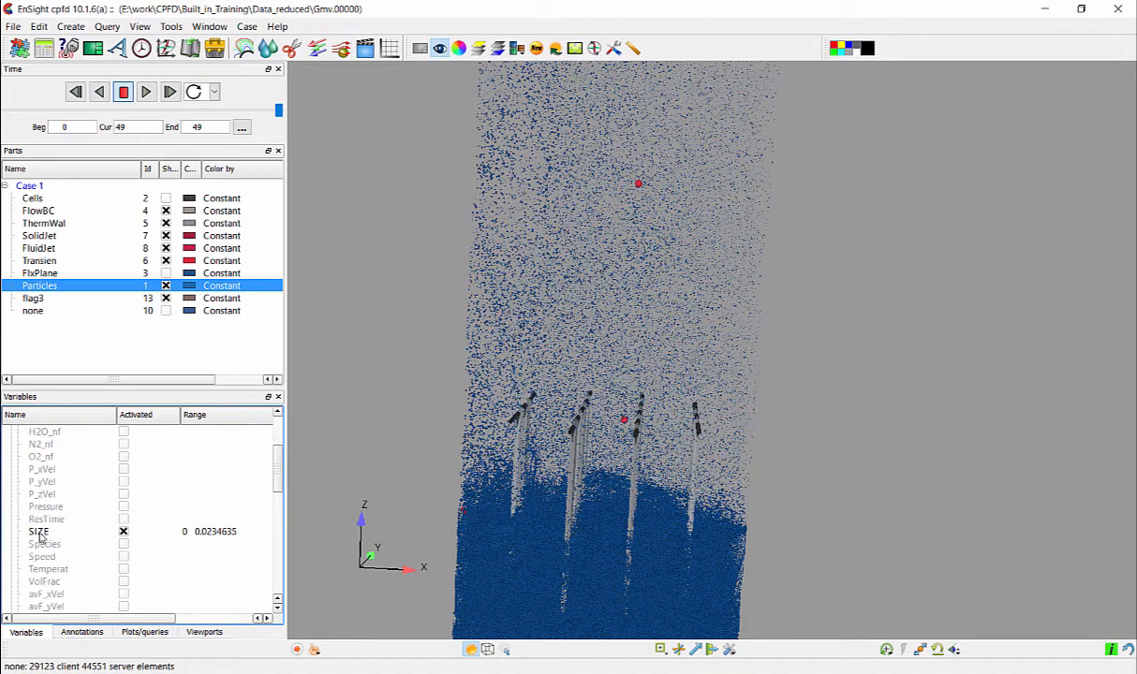
drag(38, 532, 69, 293)
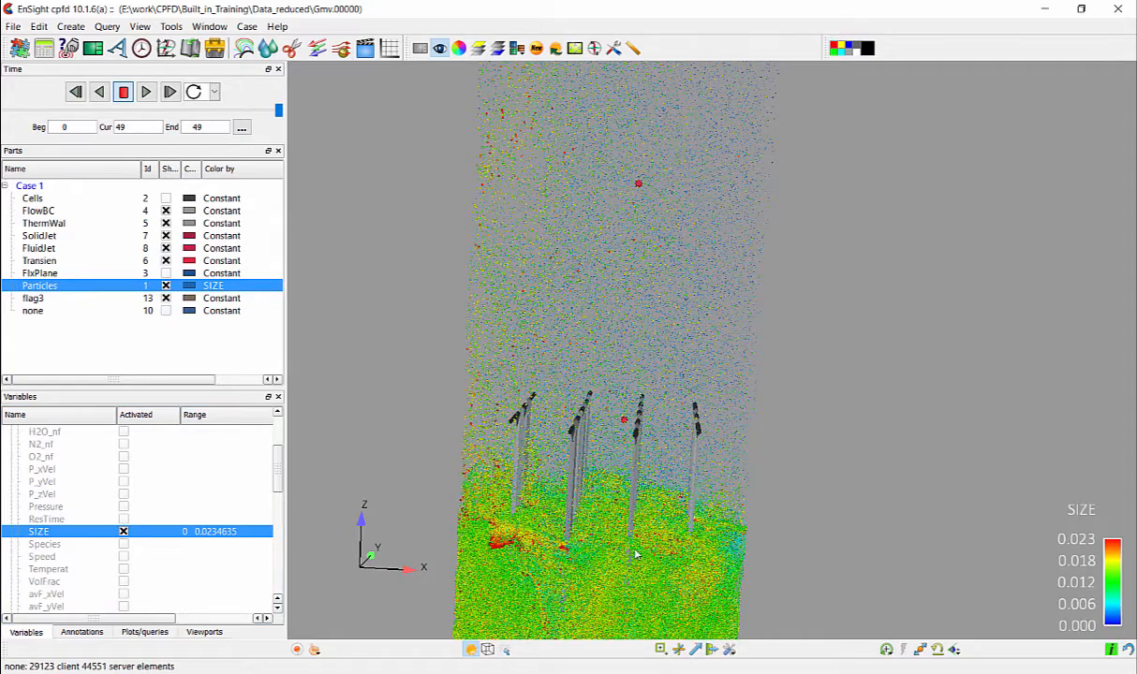
Add the Analysis_Time constant to the viewport as a text annotation in the empty area beside the vessel's upper part
drag(605, 526, 713, 289)
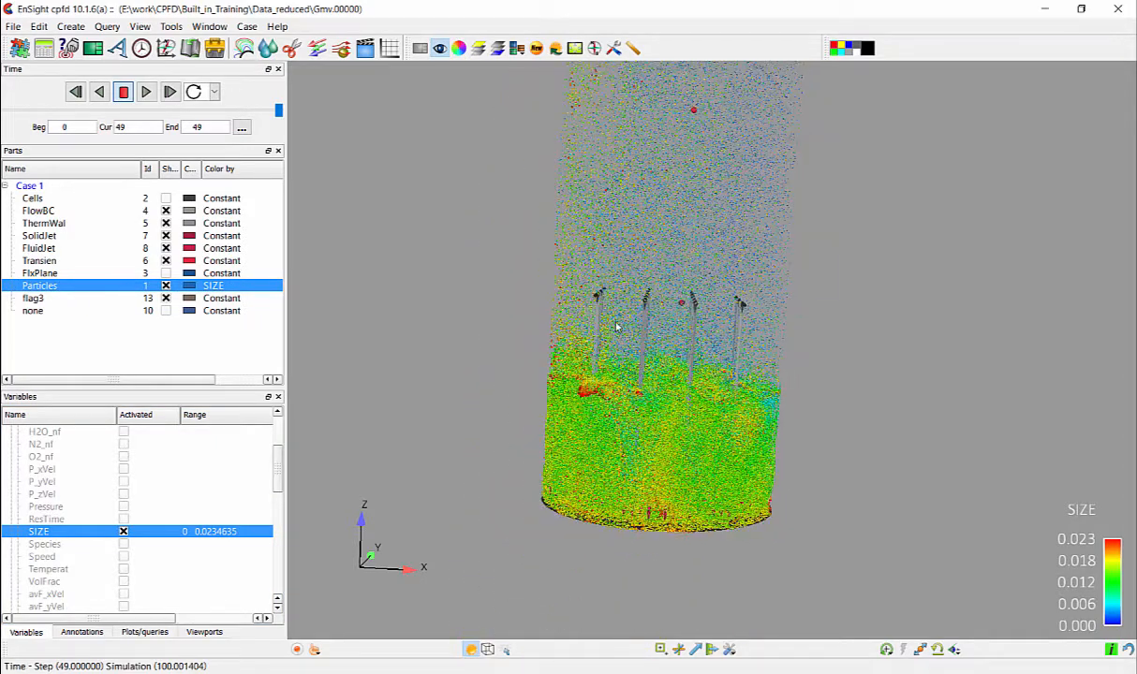
drag(624, 342, 632, 343)
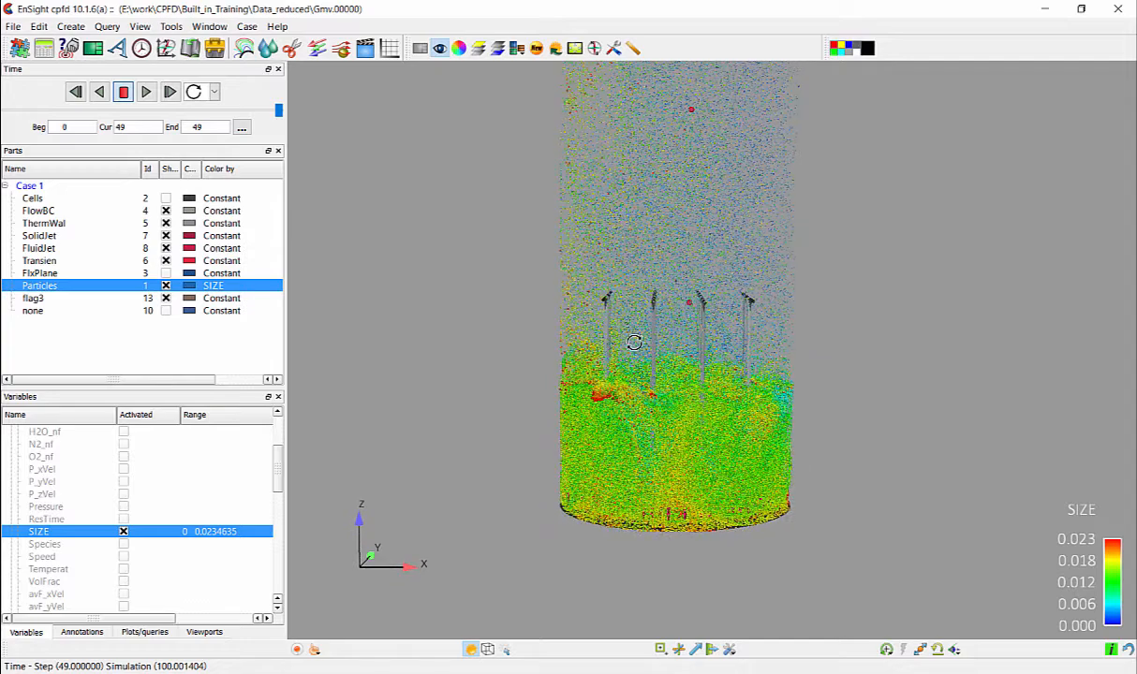
middle_drag(698, 309, 705, 362)
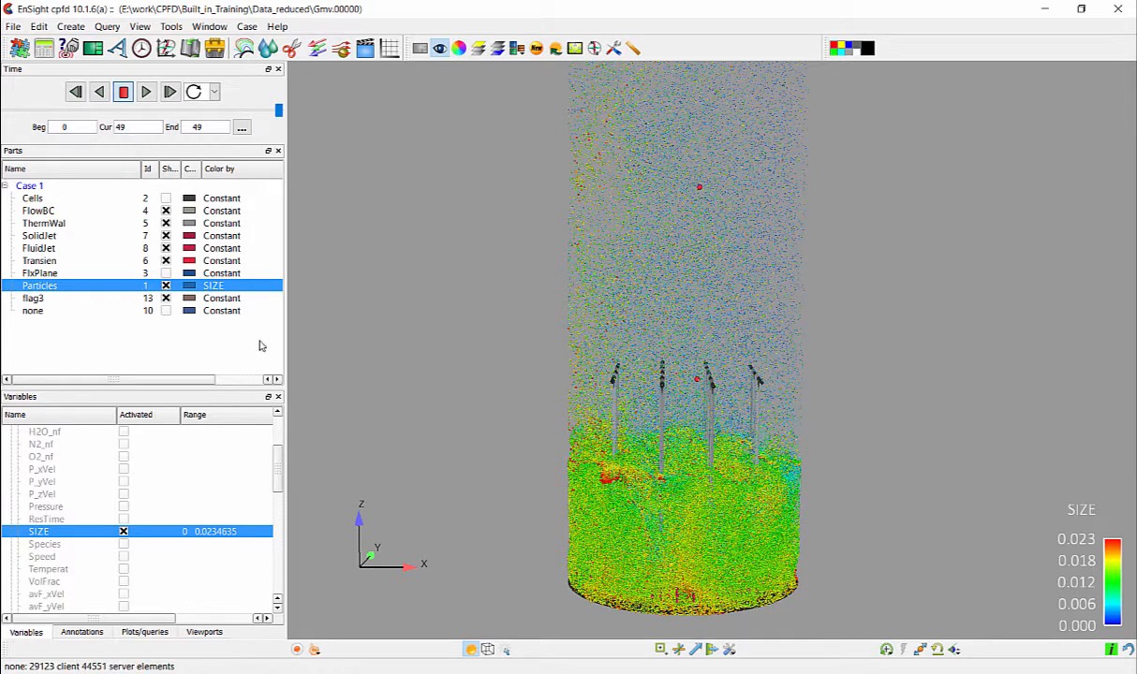
drag(279, 476, 279, 595)
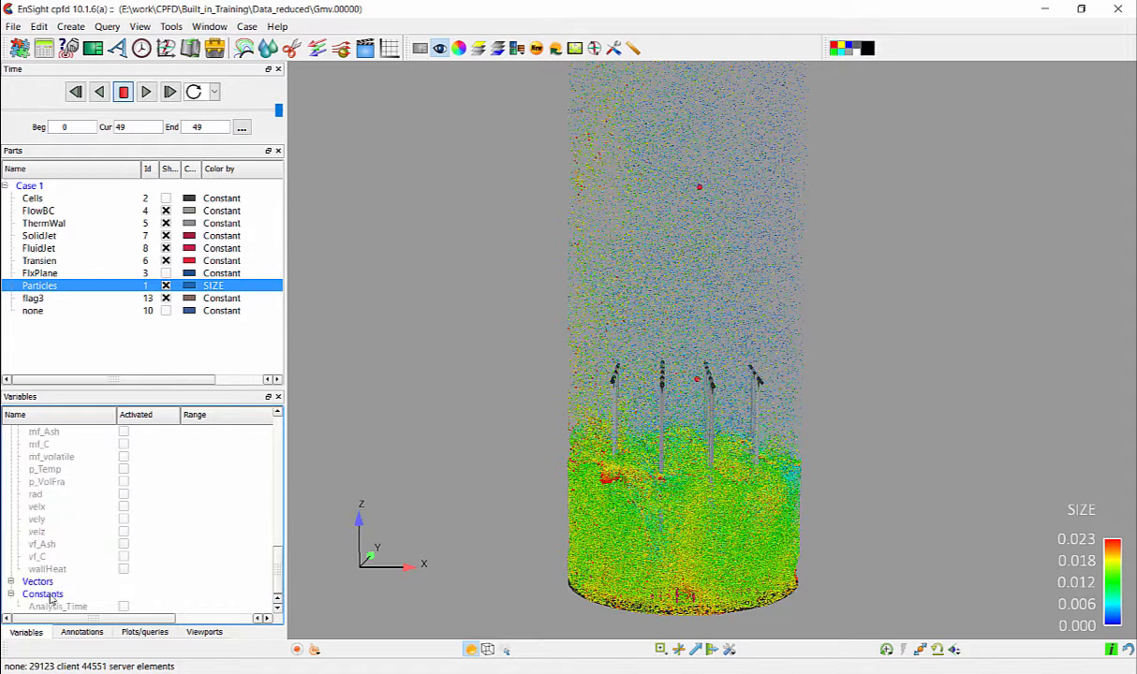
mouse_move(55, 610)
mouse_down()
mouse_move(52, 592)
mouse_move(205, 527)
mouse_move(296, 412)
mouse_move(344, 242)
mouse_move(326, 83)
mouse_up()
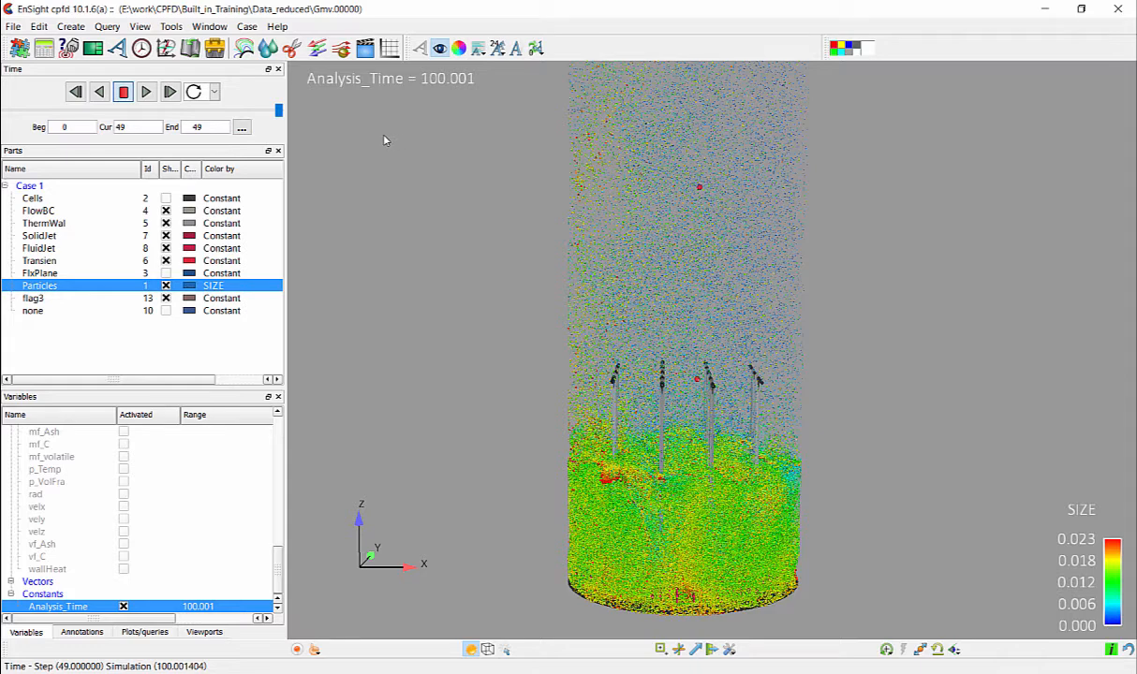
Set up an animation export that plays through the solution time
click(13, 26)
mouse_move(53, 104)
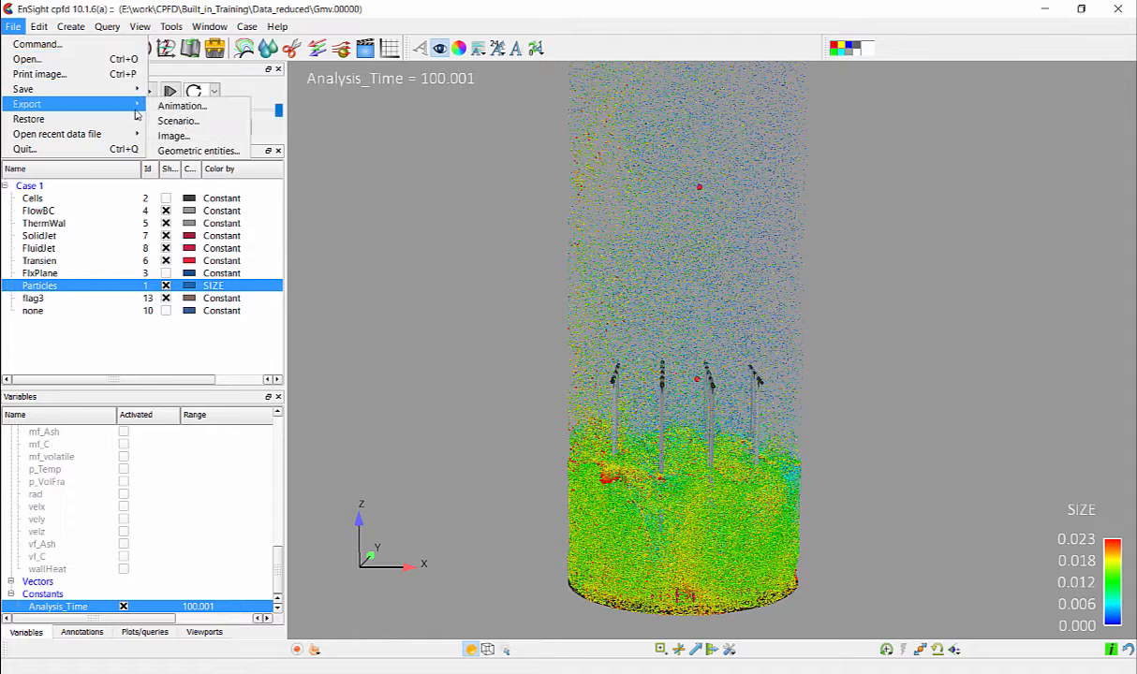
click(184, 110)
drag(192, 30, 403, 114)
click(371, 205)
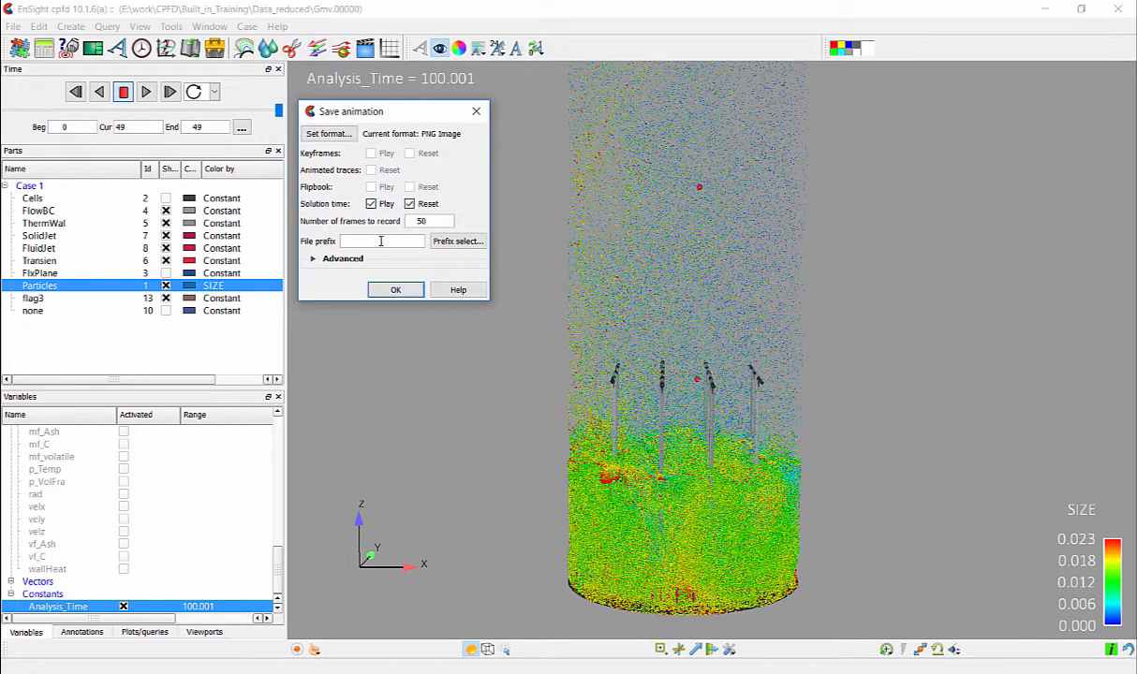
Review the Microsoft AVI Movie format options and the advanced window size and number-of-passes settings, and close the animation export without saving
click(330, 134)
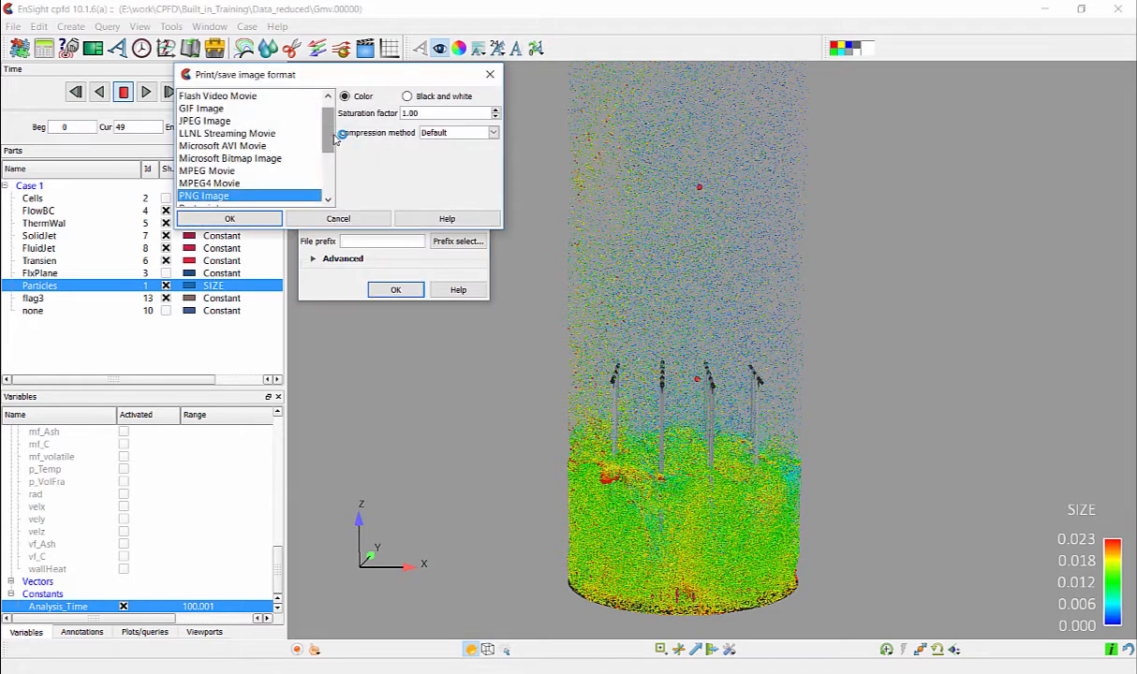
click(242, 147)
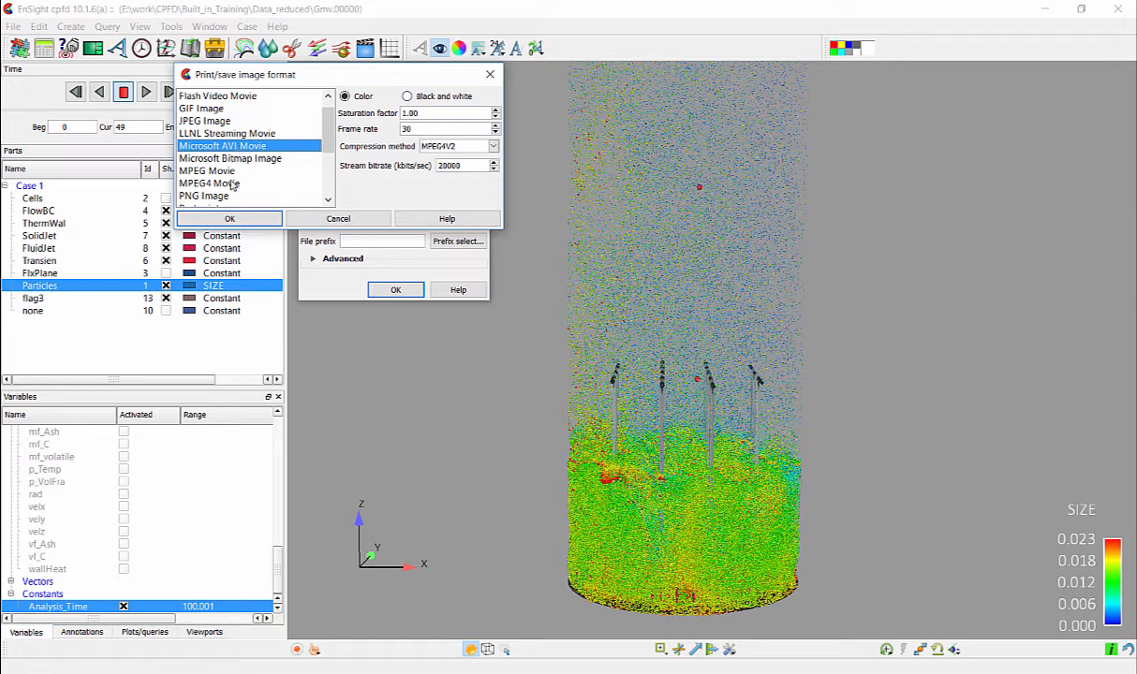
click(337, 219)
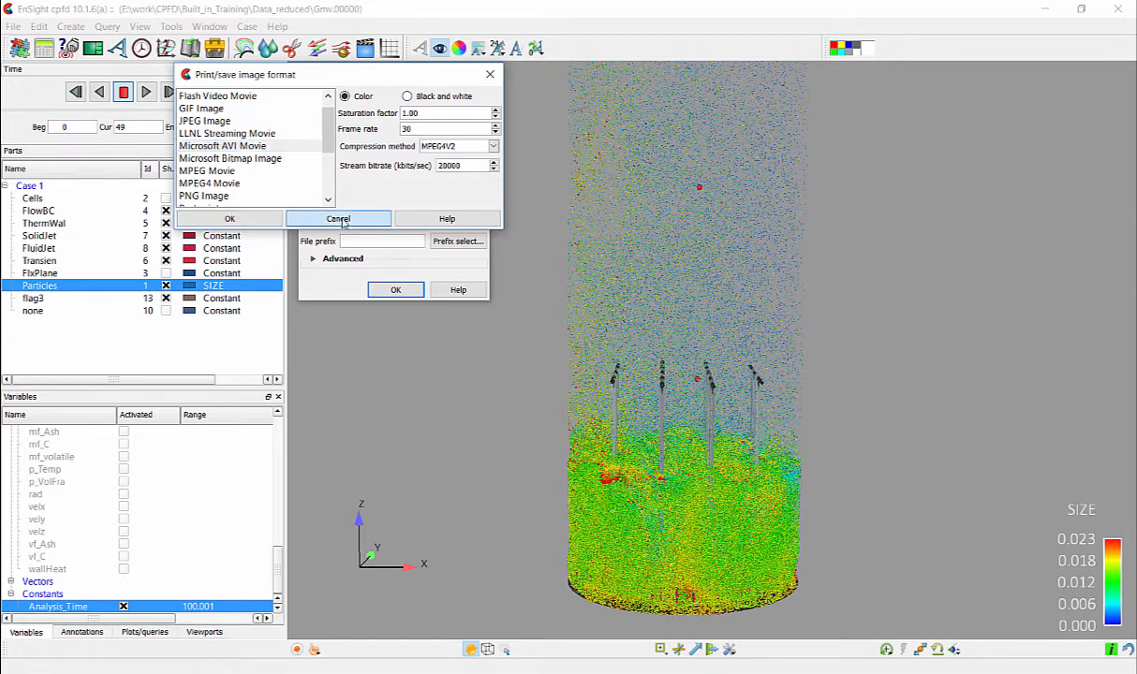
click(346, 241)
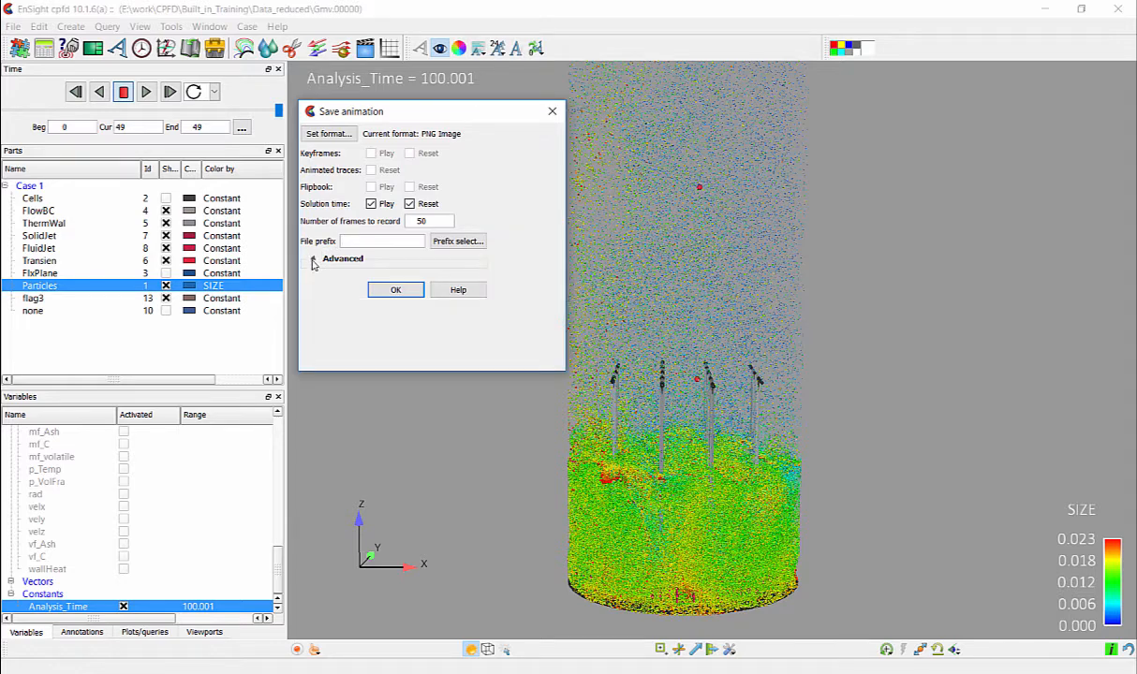
click(313, 259)
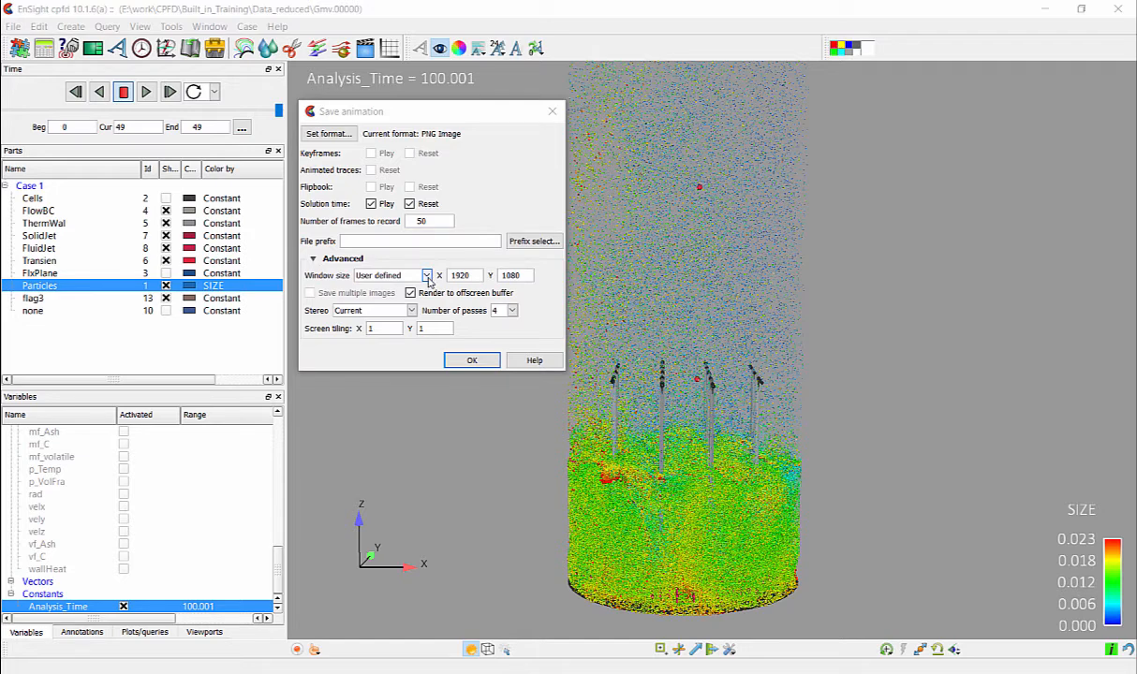
click(517, 276)
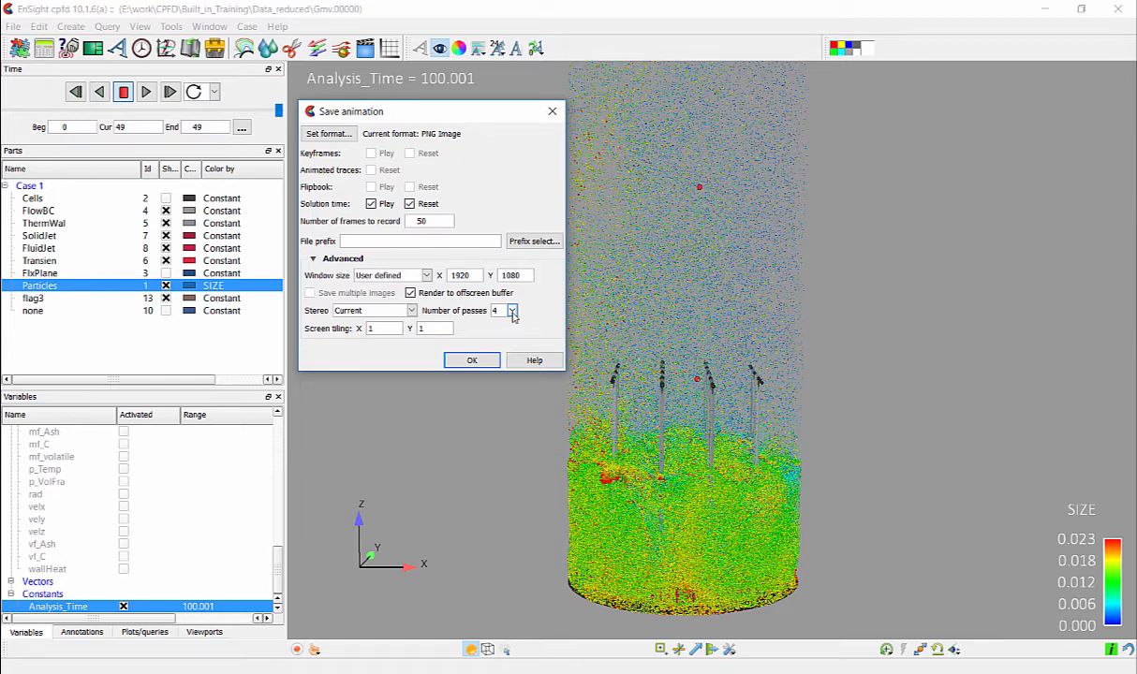
click(552, 111)
Examine the whole vessel with its size-colored particles from a rotated, slightly tilted view
drag(663, 142, 524, 195)
drag(713, 219, 714, 276)
right_drag(722, 465, 682, 339)
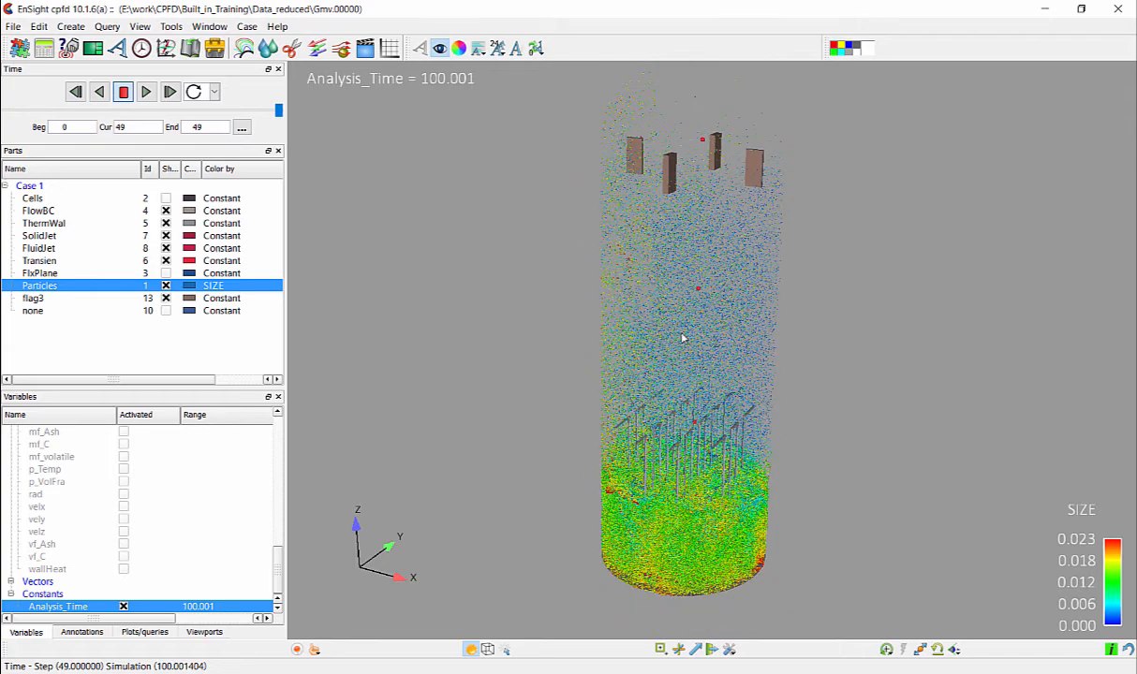
drag(738, 309, 695, 329)
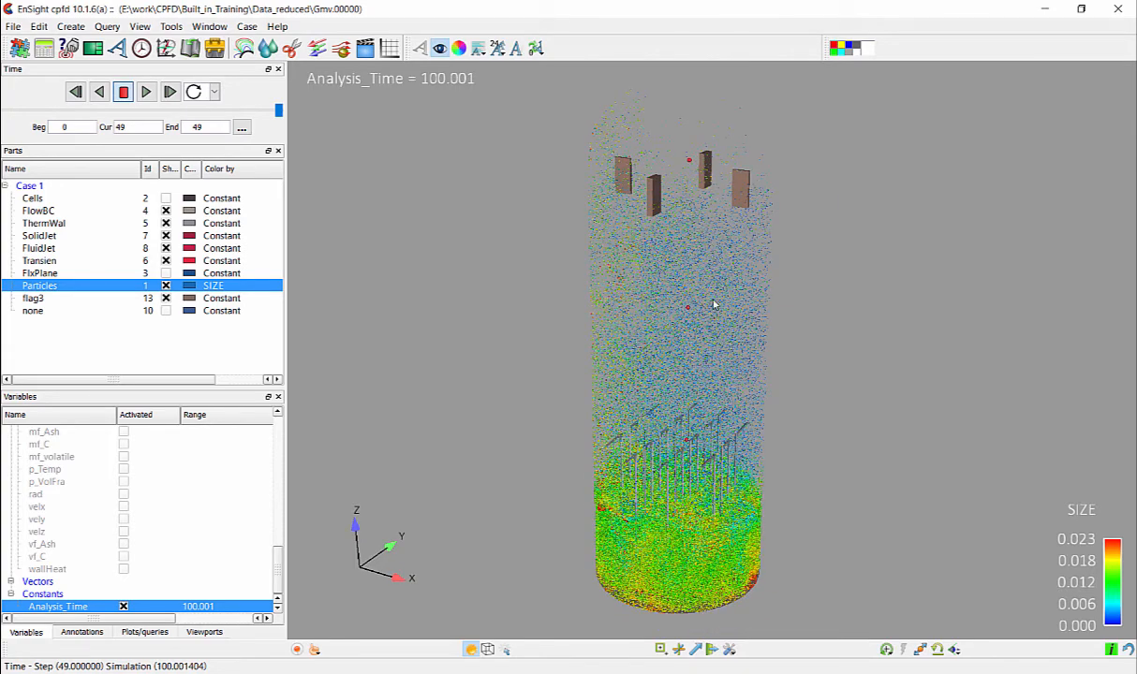